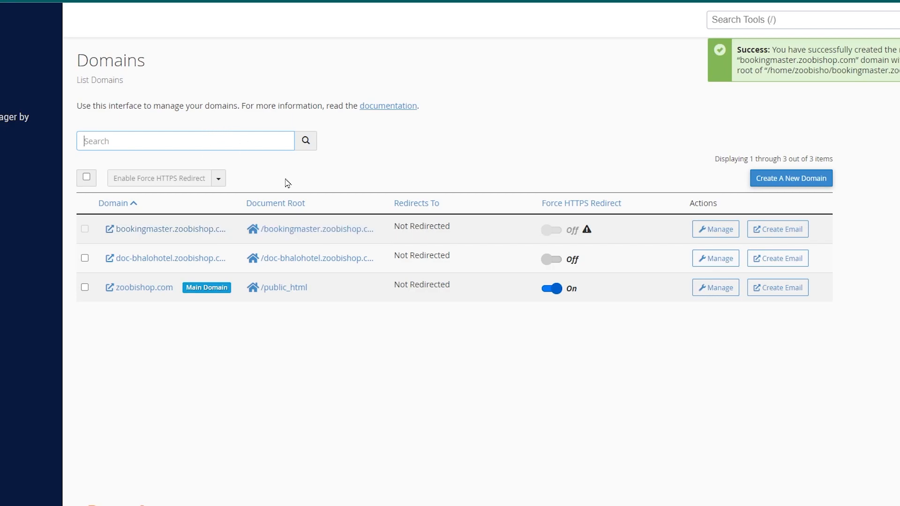
Search the tools for "domain", open the Domains list and visit the bookingmaster.zoobishop.com site
left_click(421, 391)
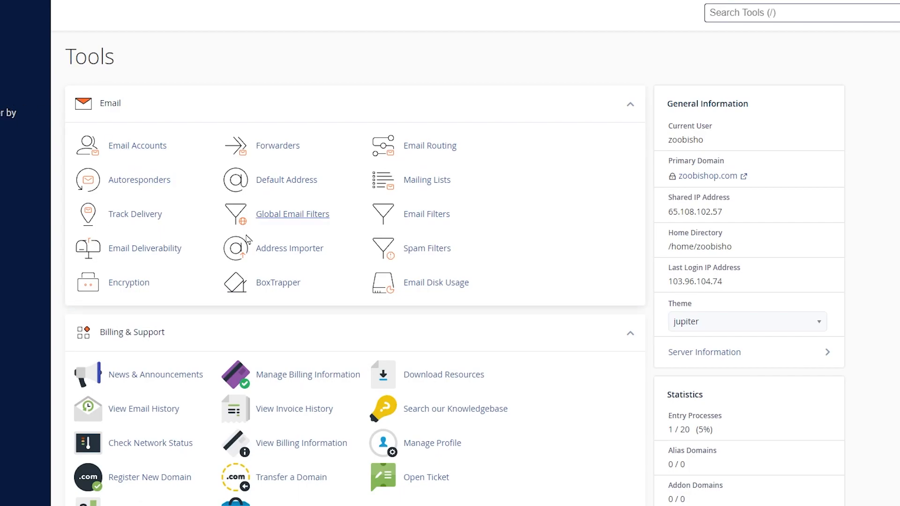
scroll(261, 263, "down", 4)
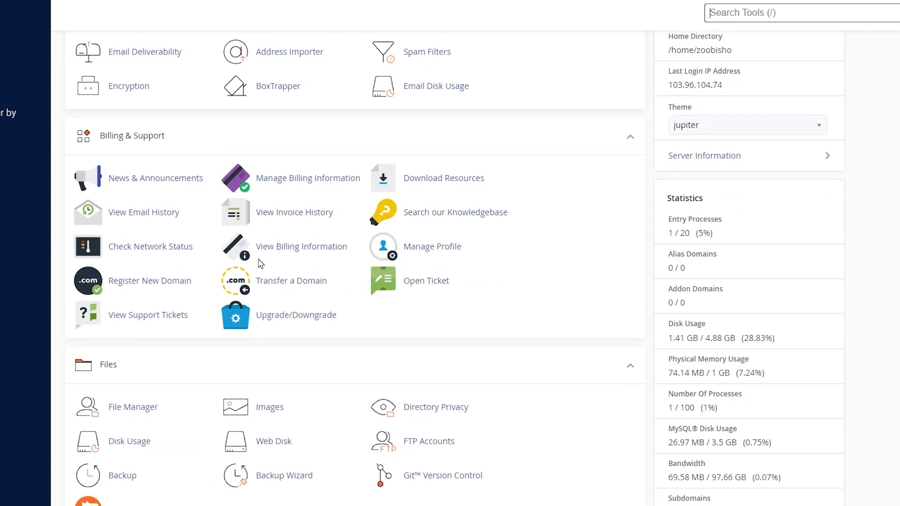
scroll(262, 264, "up", 4)
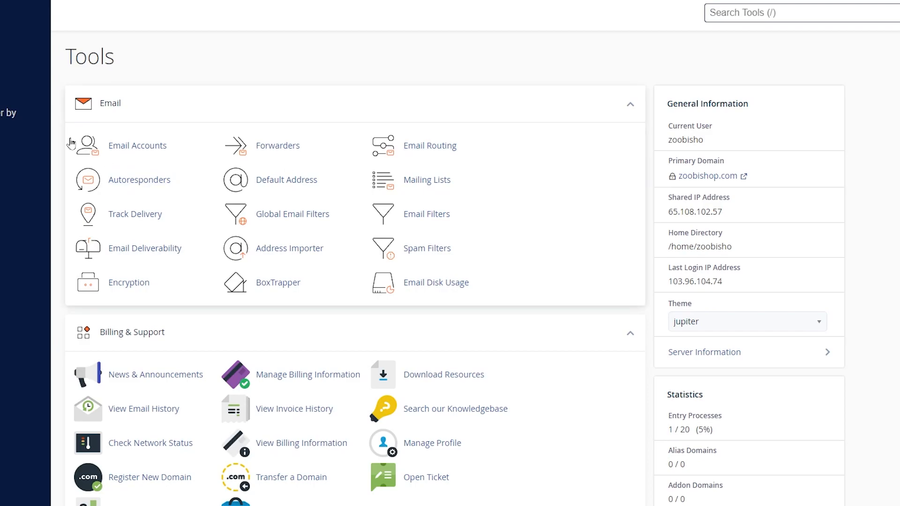
left_click(739, 18)
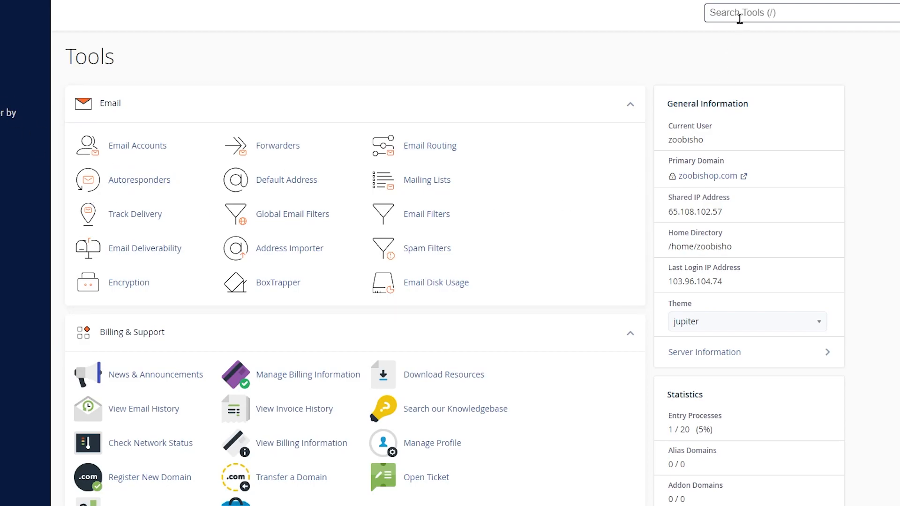
type("domain")
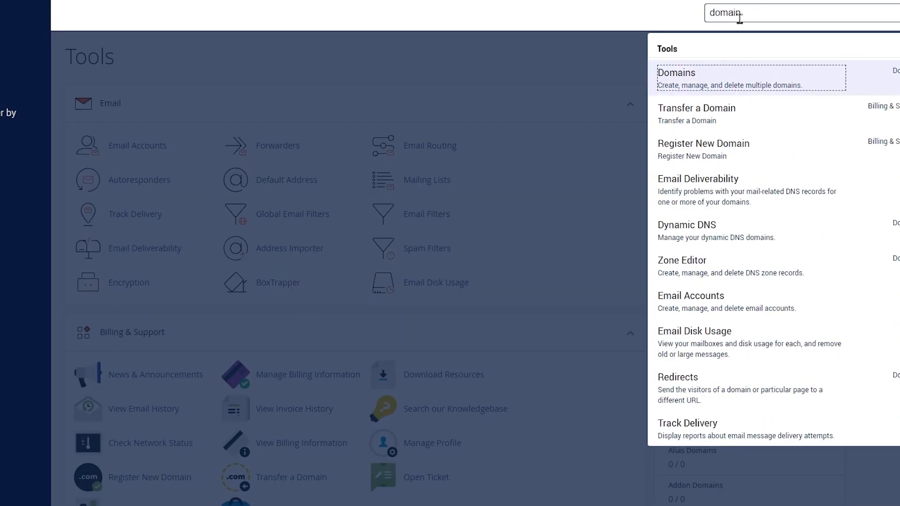
key("Return")
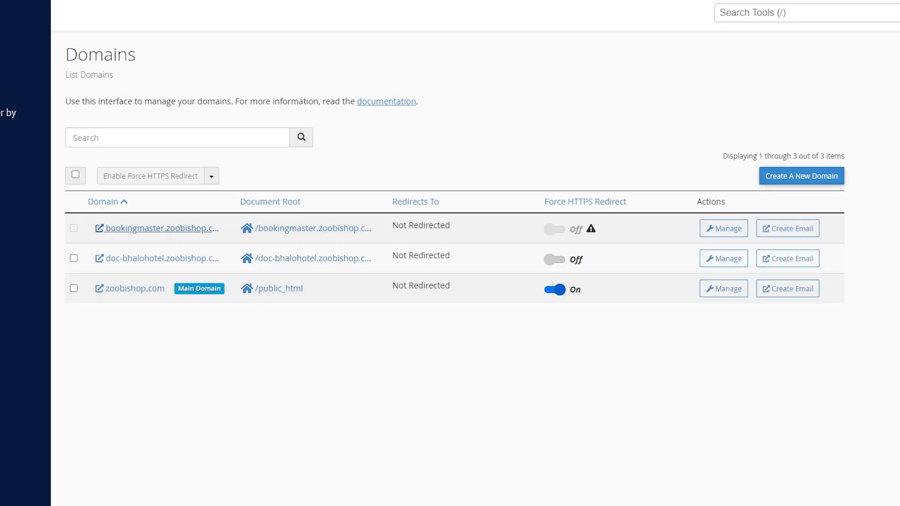
left_click(195, 230)
left_click_drag(304, 198, 301, 196)
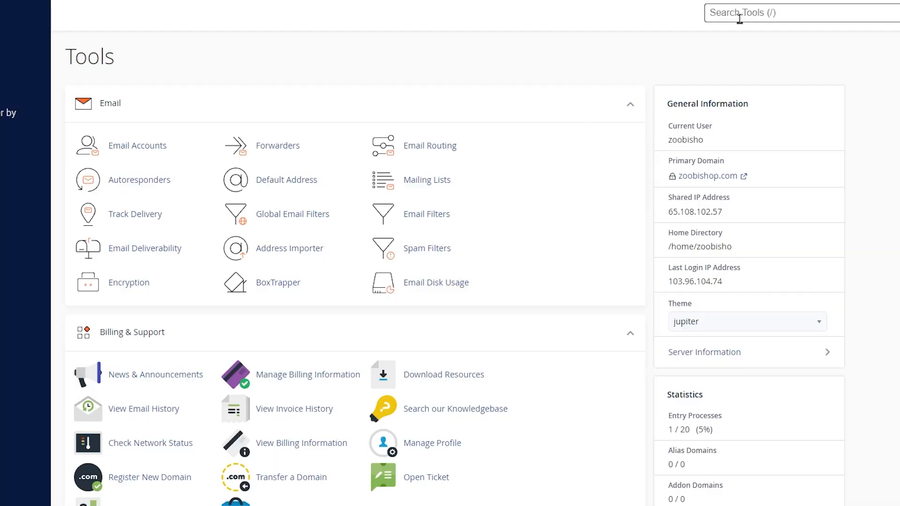
Return to the Domains list through a tool search for "domain" and reopen the bookingmaster.zoobishop.com entry
left_click(743, 13)
type("domain")
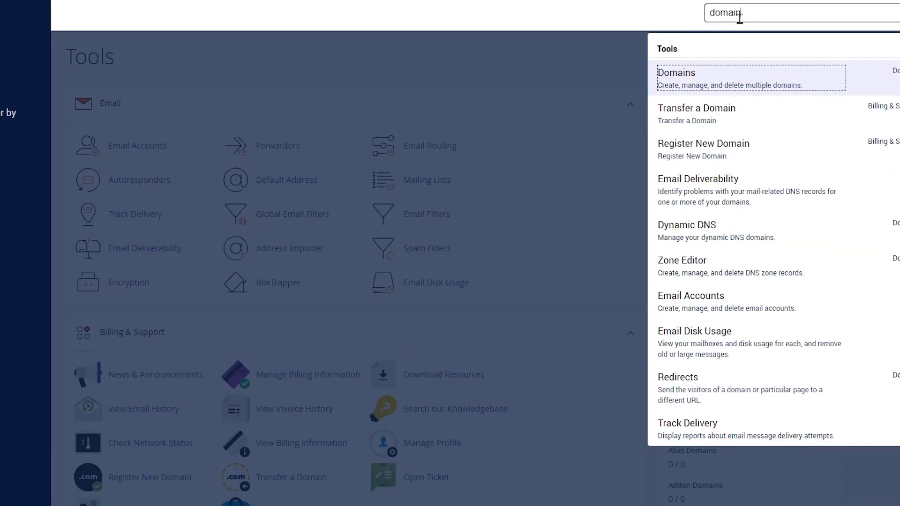
left_click(681, 73)
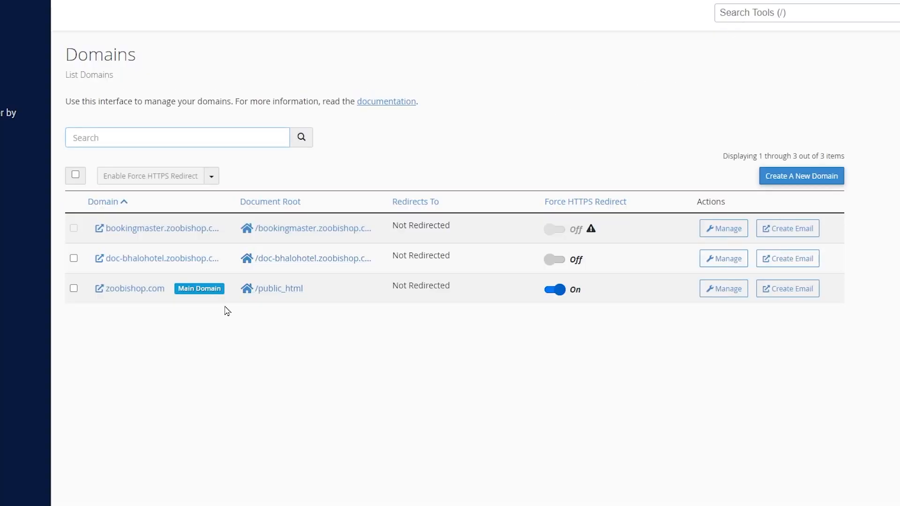
left_click(197, 233)
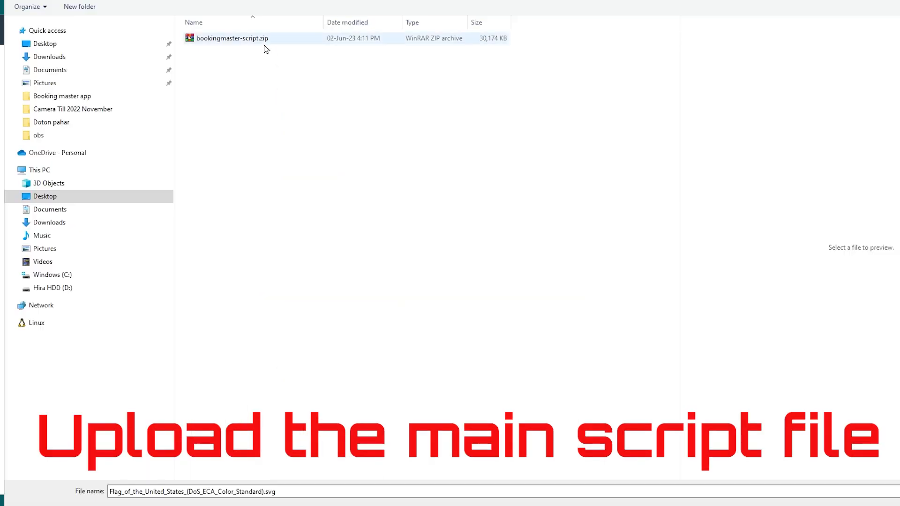
Upload bookingmaster-script.zip from the Desktop to the bookingmaster.zoobishop.com folder and return to that folder
left_click(265, 43)
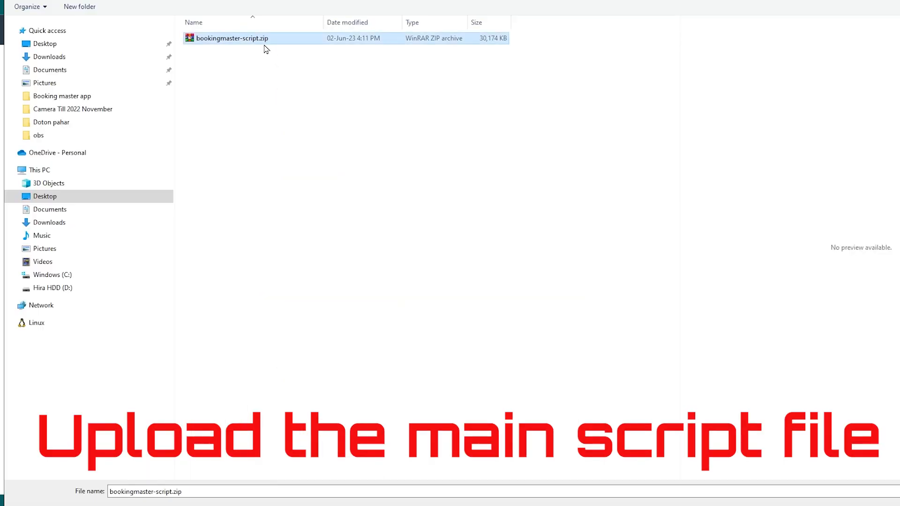
double_click(264, 44)
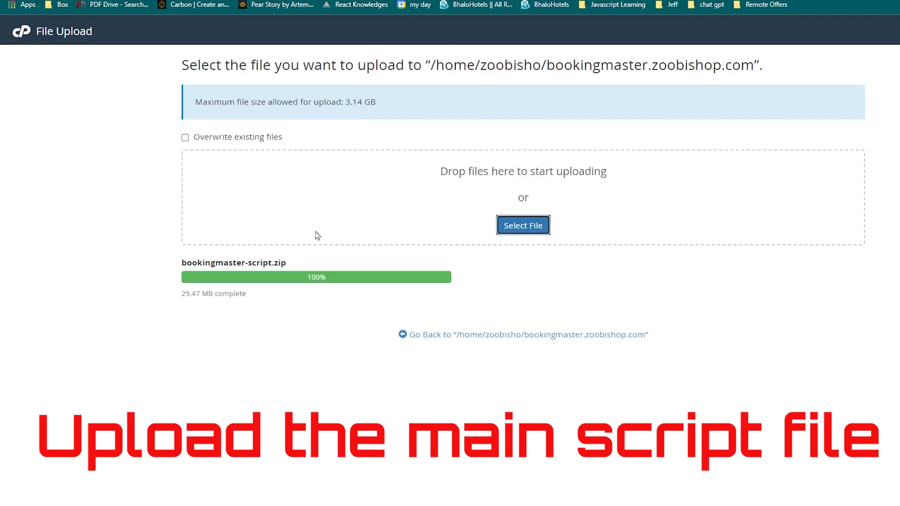
left_click(501, 335)
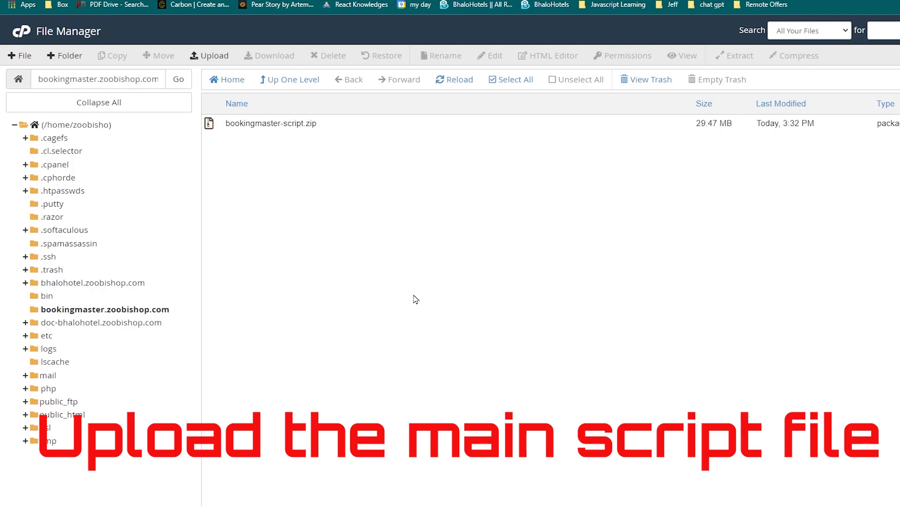
Extract bookingmaster-script.zip into /bookingmaster.zoobishop.com and dismiss the extraction results
left_click(251, 123)
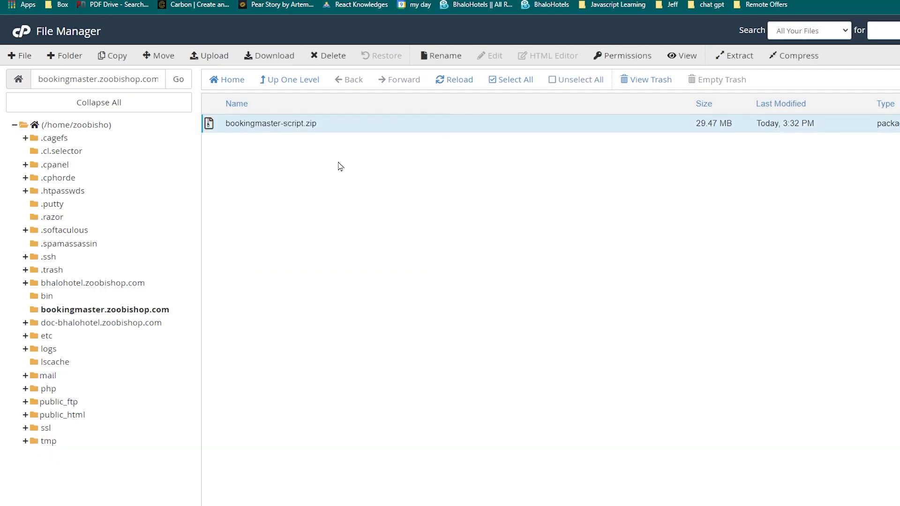
left_click(265, 134)
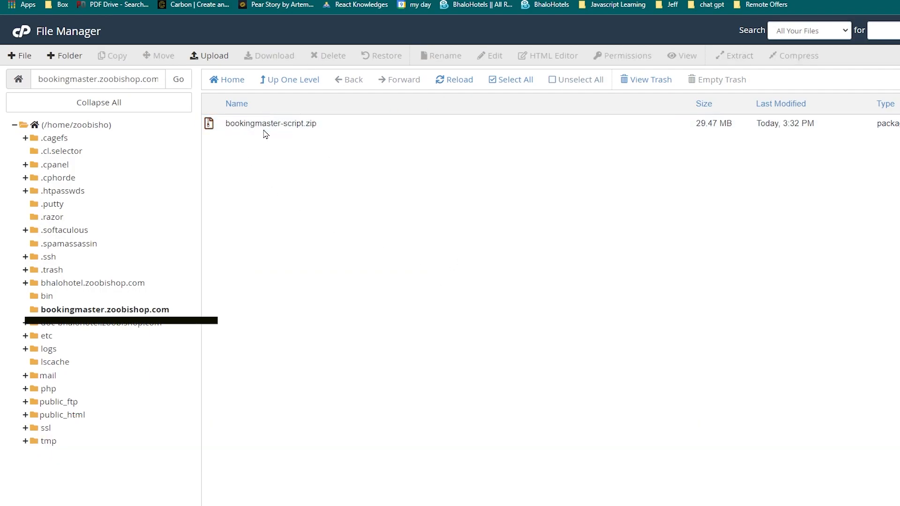
left_click(275, 123)
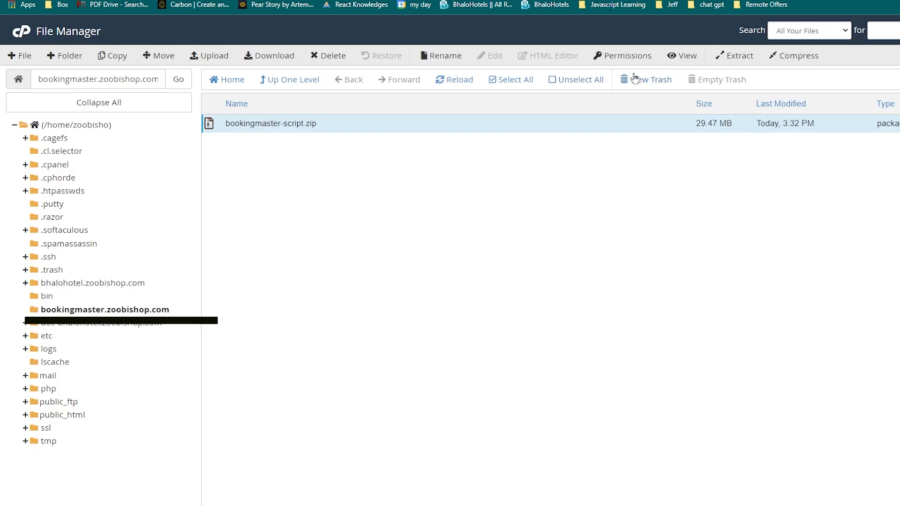
left_click(741, 56)
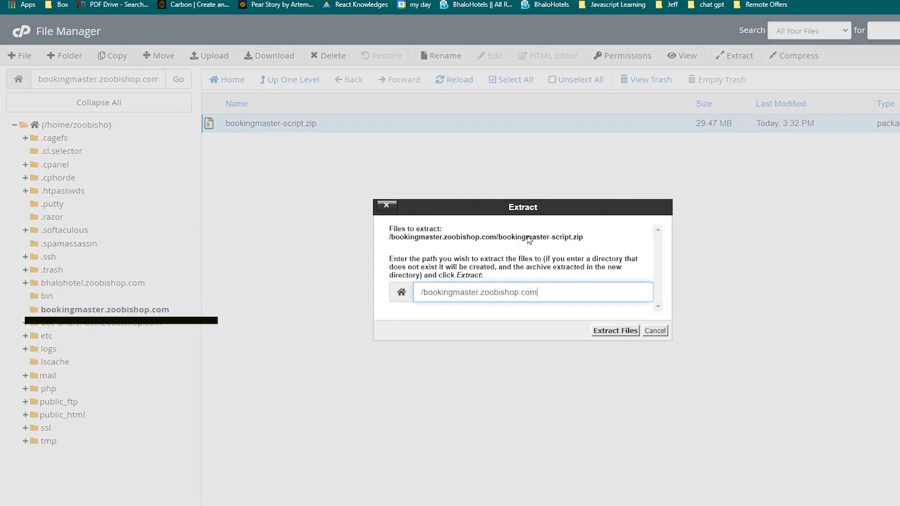
left_click(626, 332)
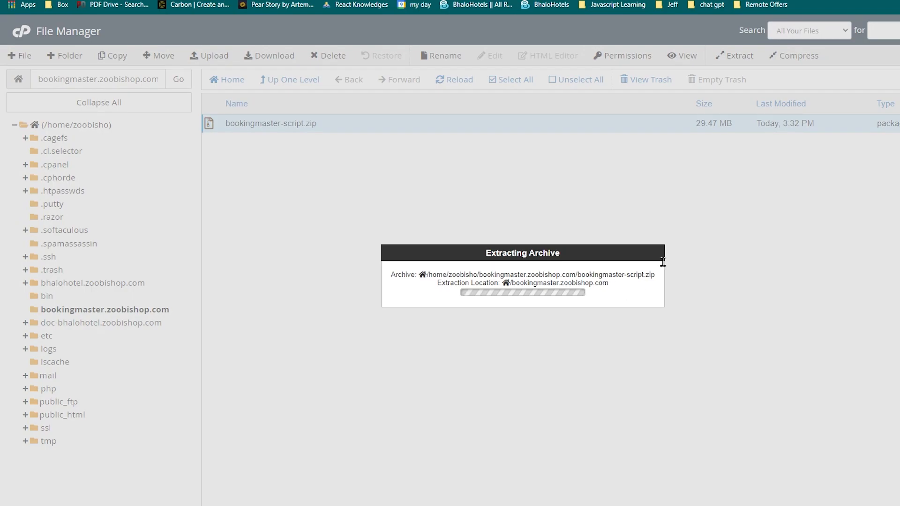
scroll(680, 332, "down", 6)
scroll(669, 358, "down", 15)
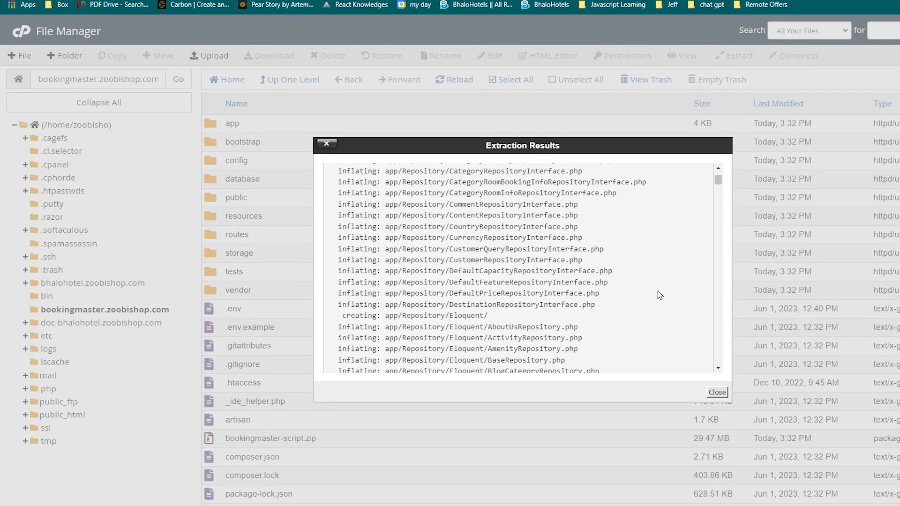
scroll(661, 296, "down", 5)
left_click(717, 393)
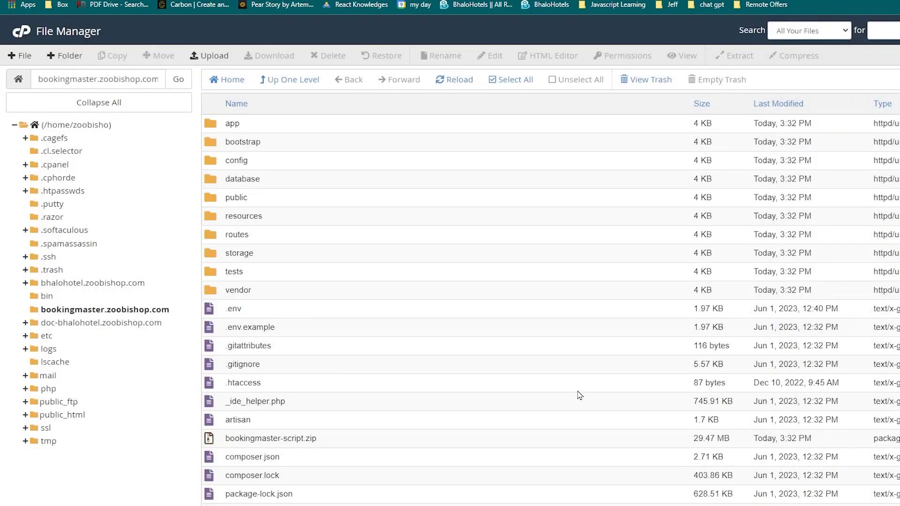
Delete bookingmaster-script.zip from the bookingmaster.zoobishop.com folder
scroll(477, 322, "down", 2)
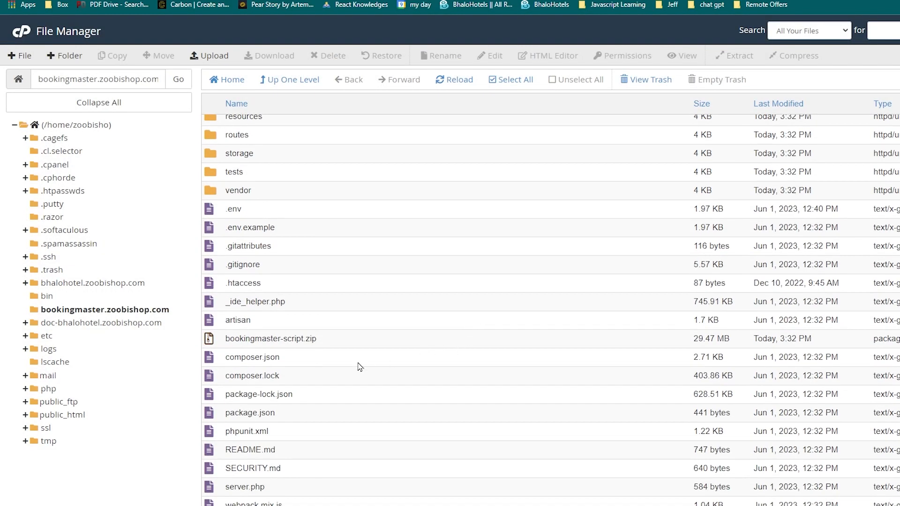
left_click(304, 339)
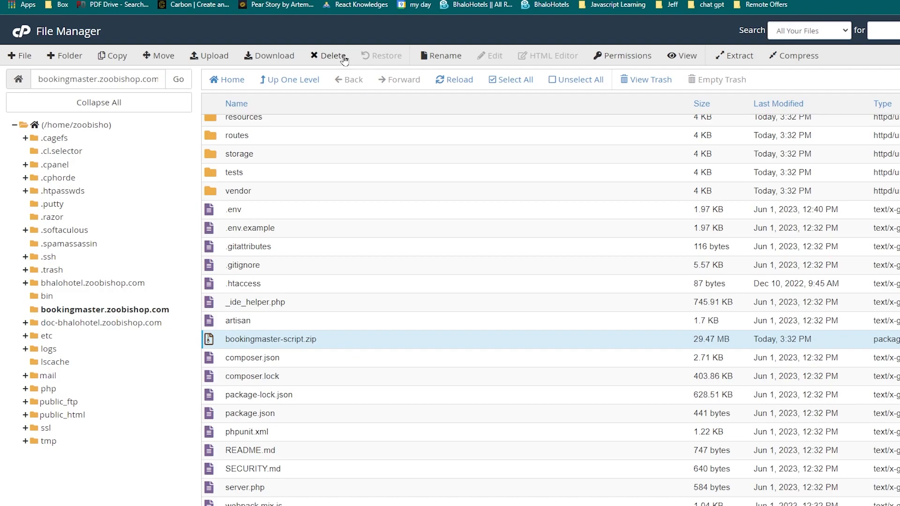
left_click(332, 56)
left_click(623, 308)
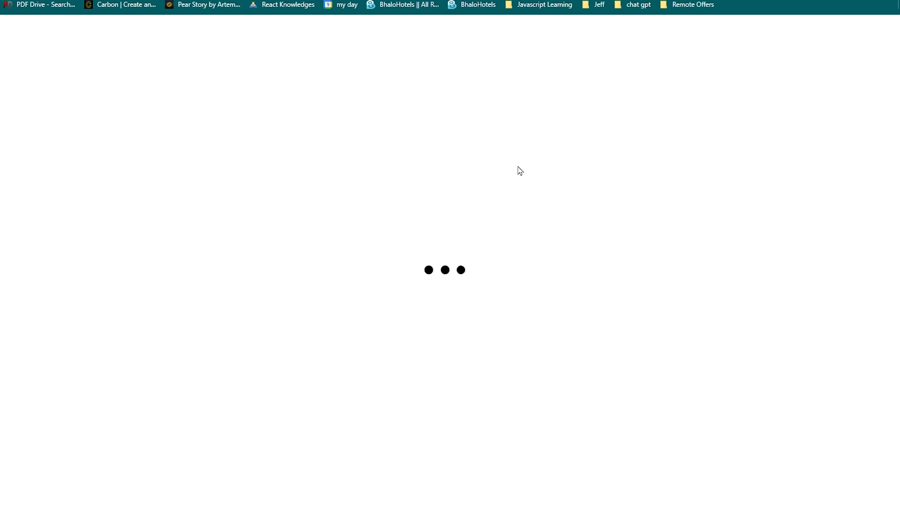
Open the documentation's Server Installation section and examine how to create the database, its user and the user's privileges
left_click(1, 122)
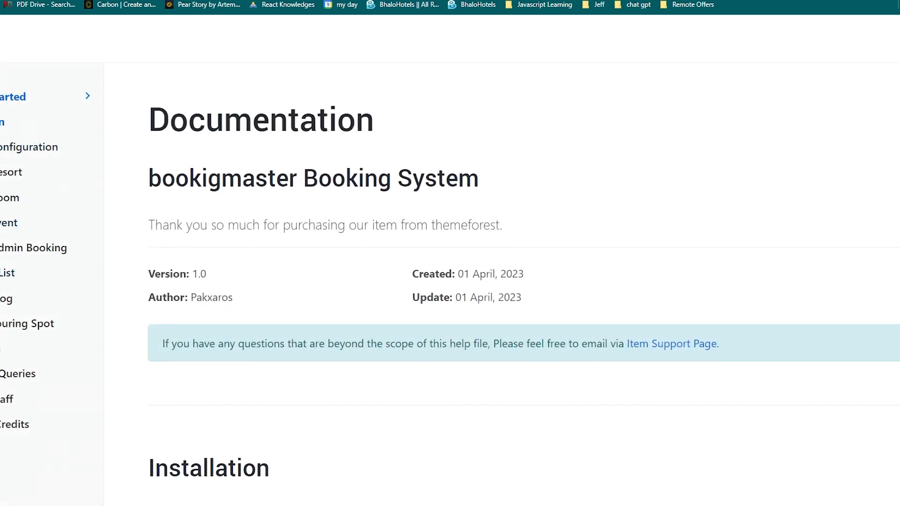
scroll(225, 266, "down", 20)
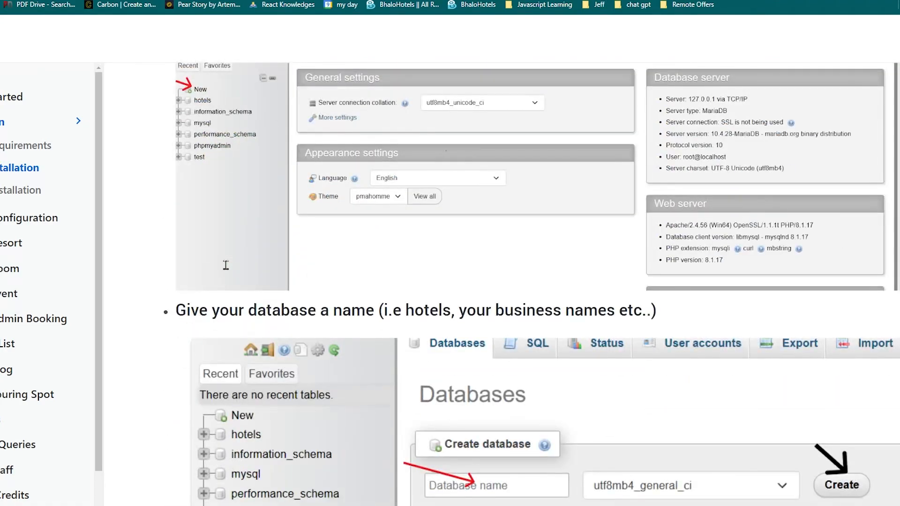
scroll(225, 266, "down", 10)
left_click(2, 190)
scroll(451, 270, "down", 5)
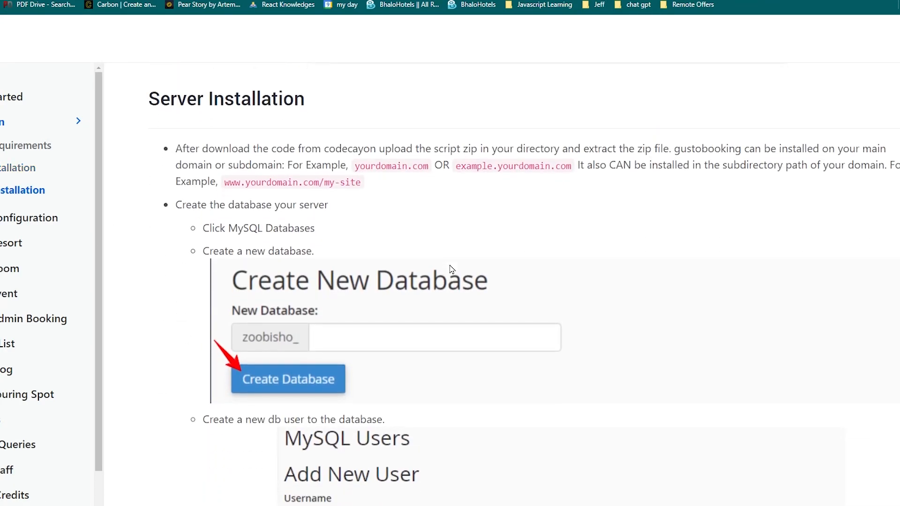
scroll(451, 271, "up", 3)
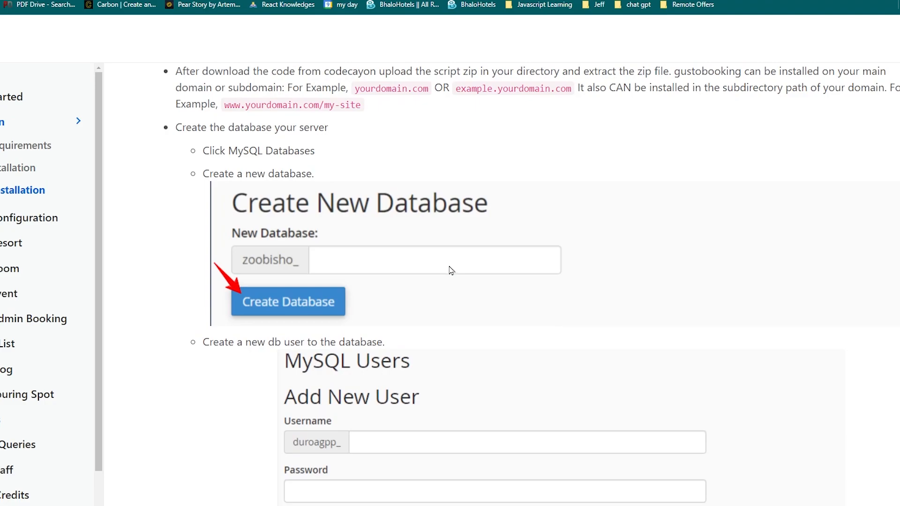
scroll(450, 267, "up", 2)
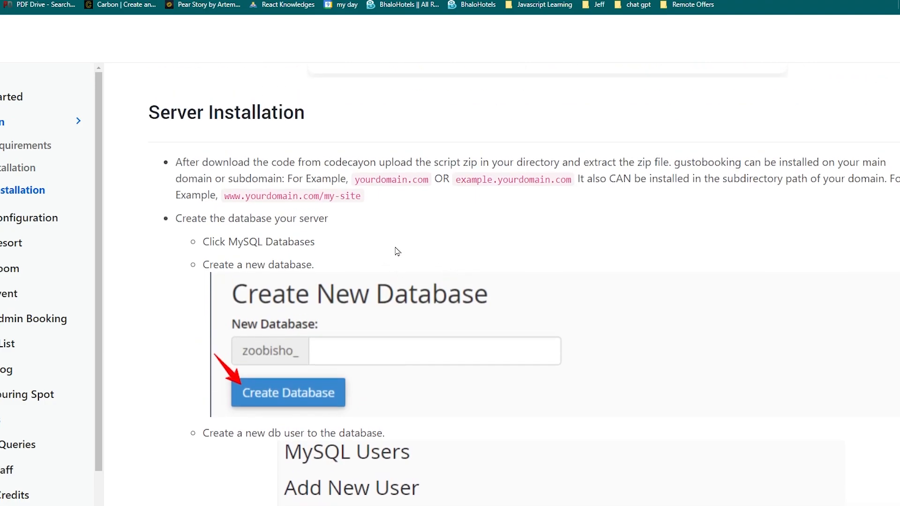
scroll(398, 252, "down", 15)
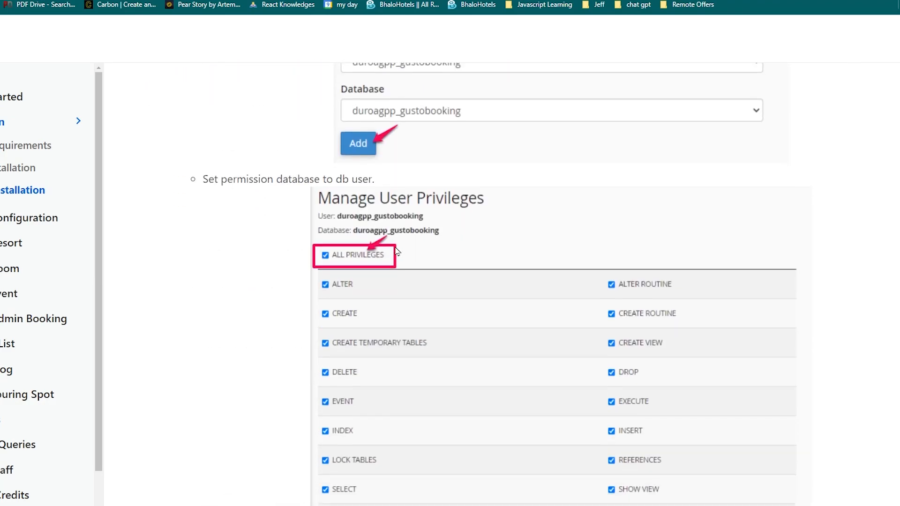
scroll(398, 252, "up", 5)
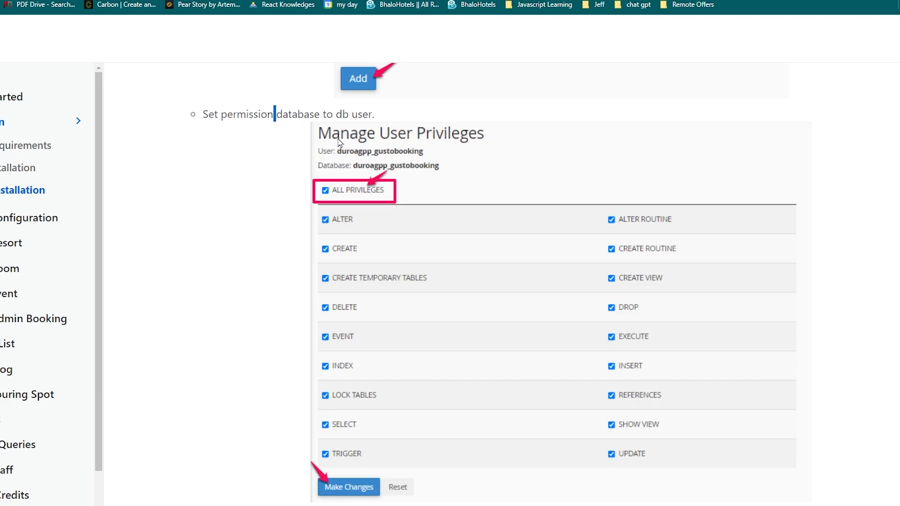
Examine the documentation's instructions on server requirements, PHP extensions, MultiPHP INI upload limits and file permissions
scroll(474, 268, "down", 5)
scroll(475, 268, "down", 8)
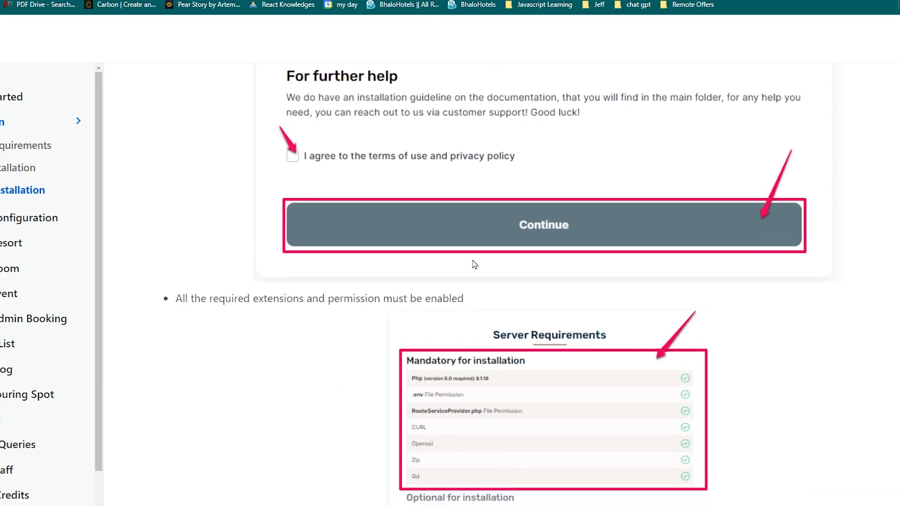
scroll(475, 265, "down", 13)
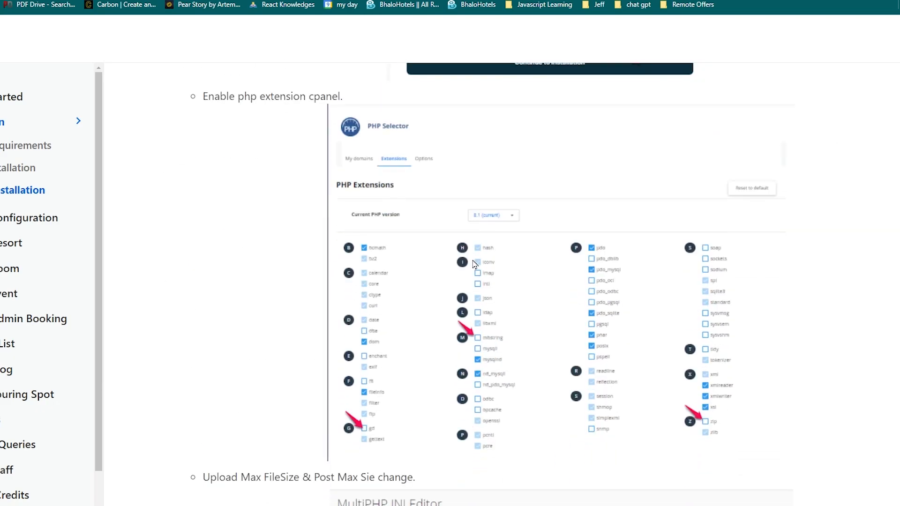
scroll(474, 265, "down", 4)
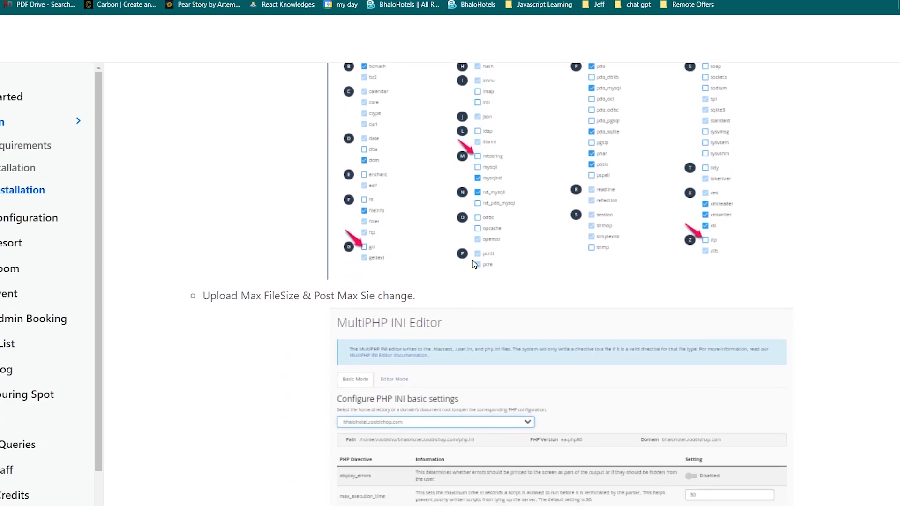
scroll(474, 265, "down", 4)
scroll(475, 265, "down", 14)
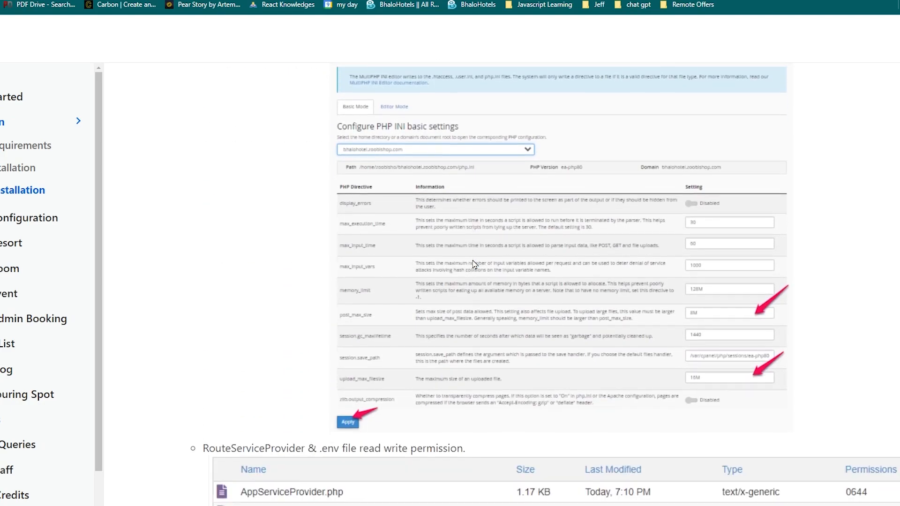
scroll(474, 264, "up", 20)
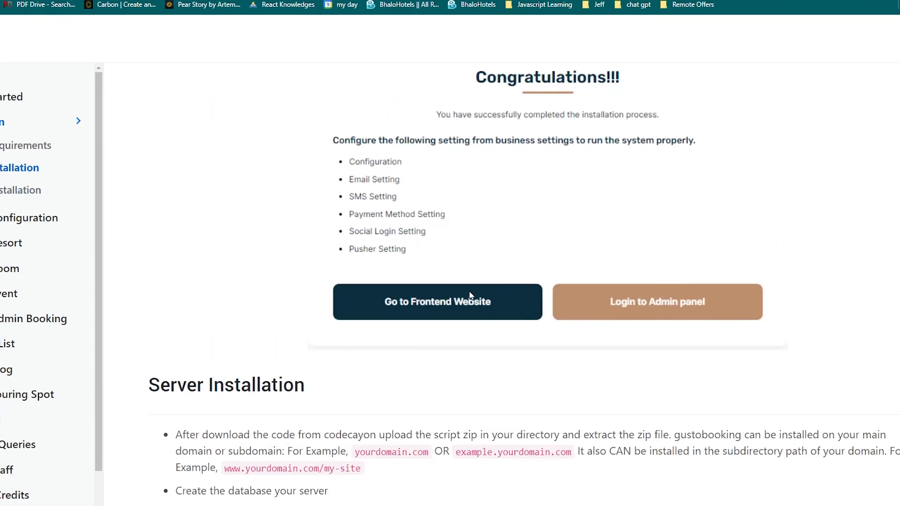
Review the documentation's upload and extraction instruction under Server Installation, and open cPanel's MySQL Database Wizard
scroll(477, 288, "down", 4)
left_click_drag(176, 253, 388, 291)
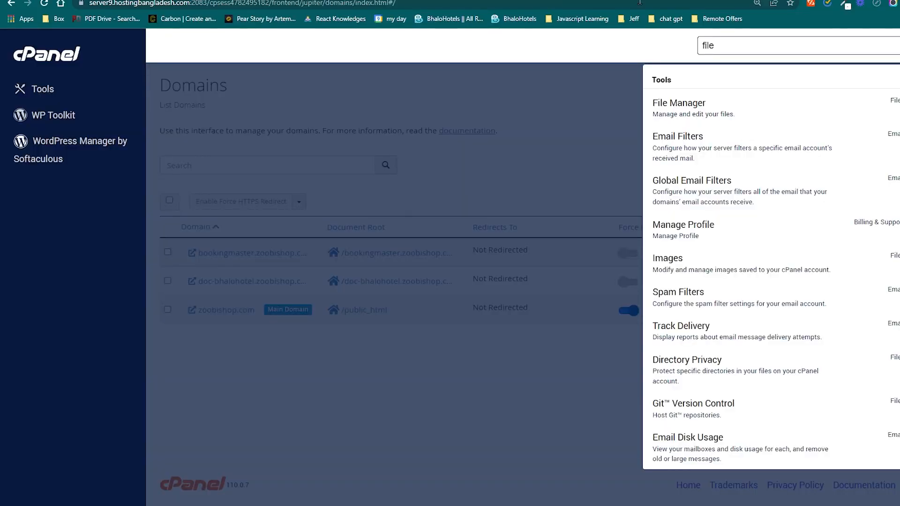
double_click(766, 42)
type("my")
left_click(724, 106)
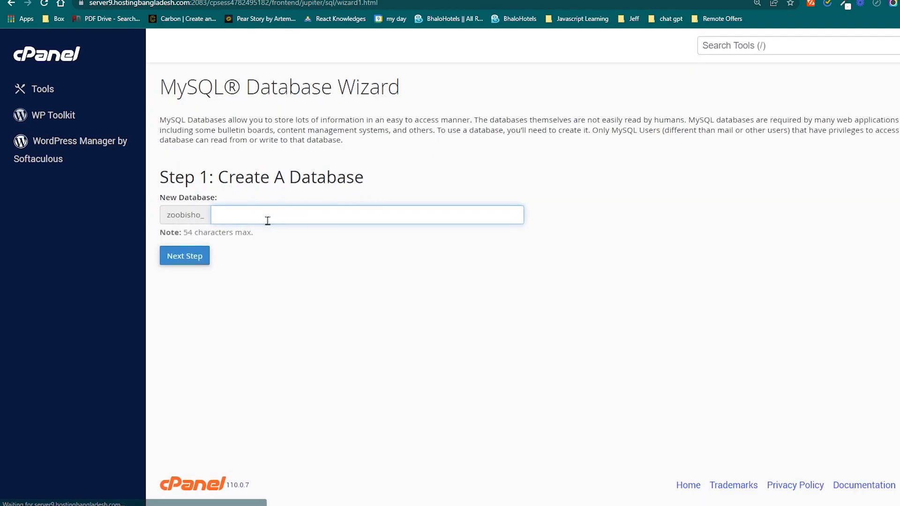
Create a new MySQL database named bookingapp after the zoobisho_ prefix
left_click(265, 217)
left_click(299, 248)
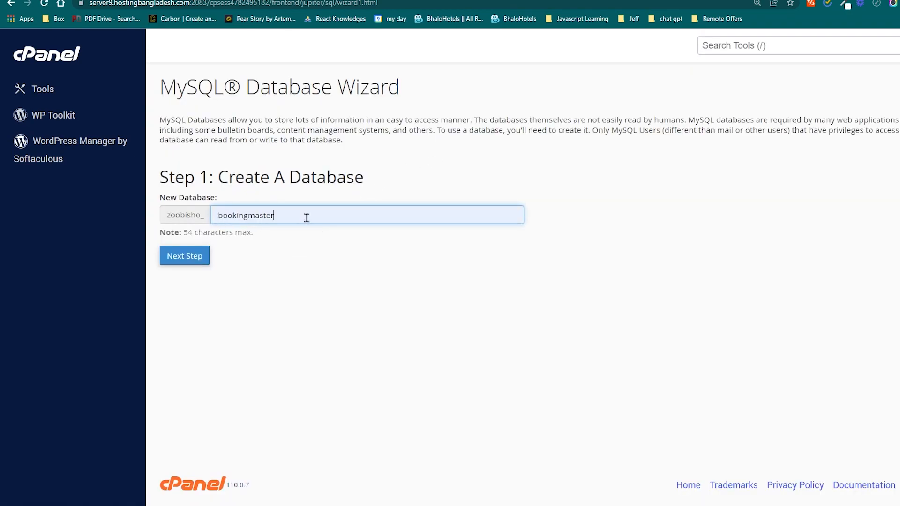
key("BackSpace")
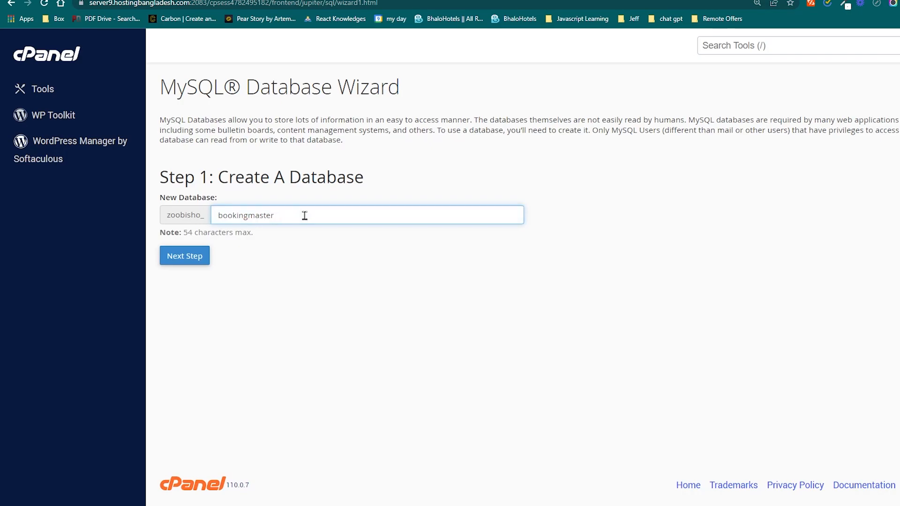
key("BackSpace")
key("BackSpace")
key("BackSpace")
key("BackSpace")
key("BackSpace")
key("BackSpace")
key("BackSpace")
key("BackSpace")
key("BackSpace")
key("BackSpace")
key("BackSpace")
type("booking")
key("Down")
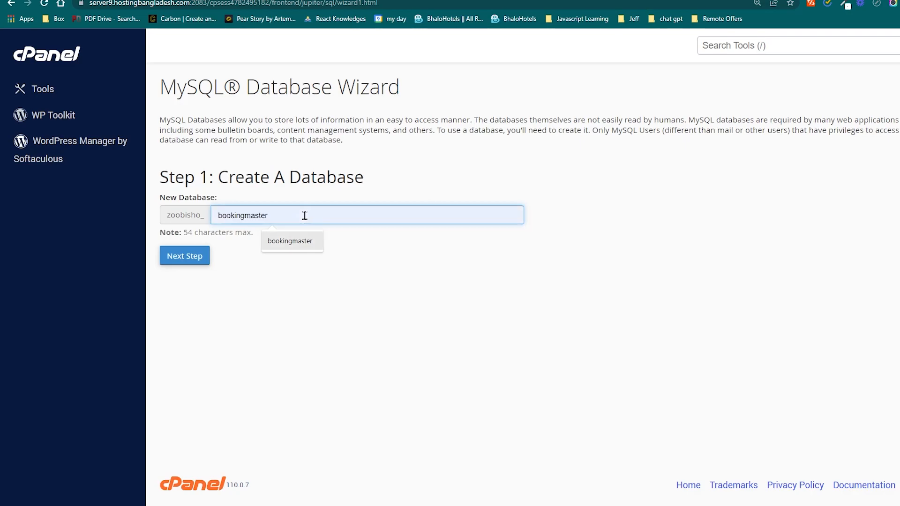
key("Up")
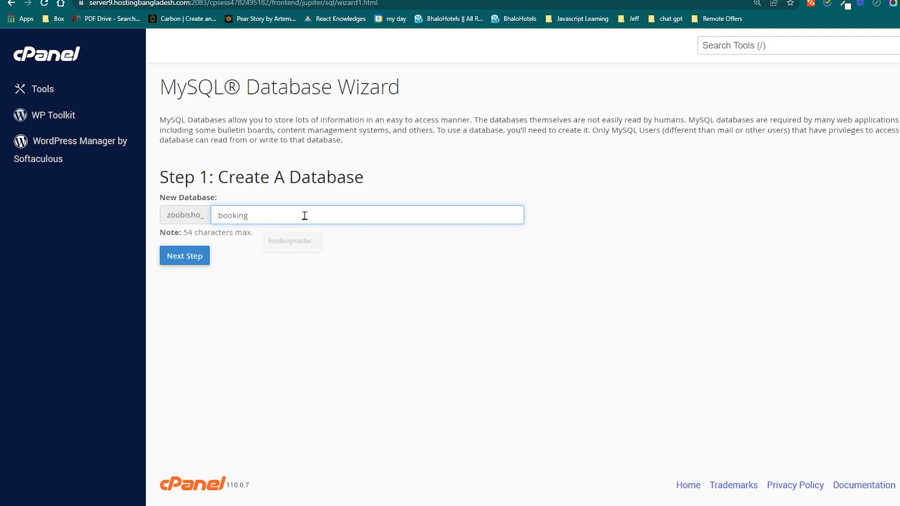
type("app")
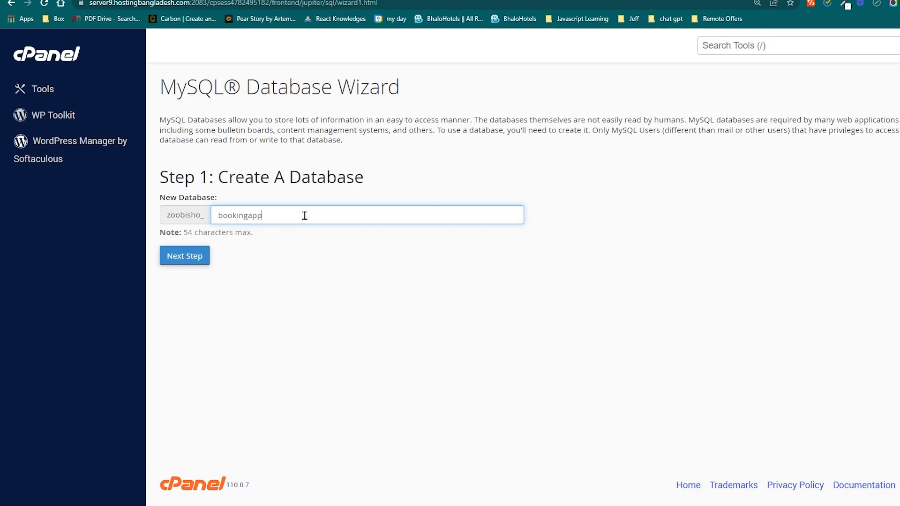
left_click(179, 263)
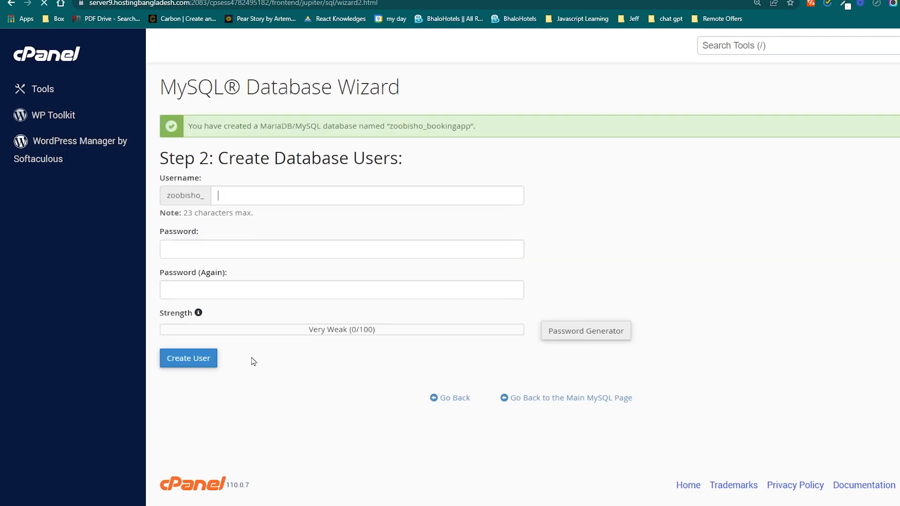
Set the new database user's username to bookingmasterpro after the zoobisho_ prefix
left_click(304, 195)
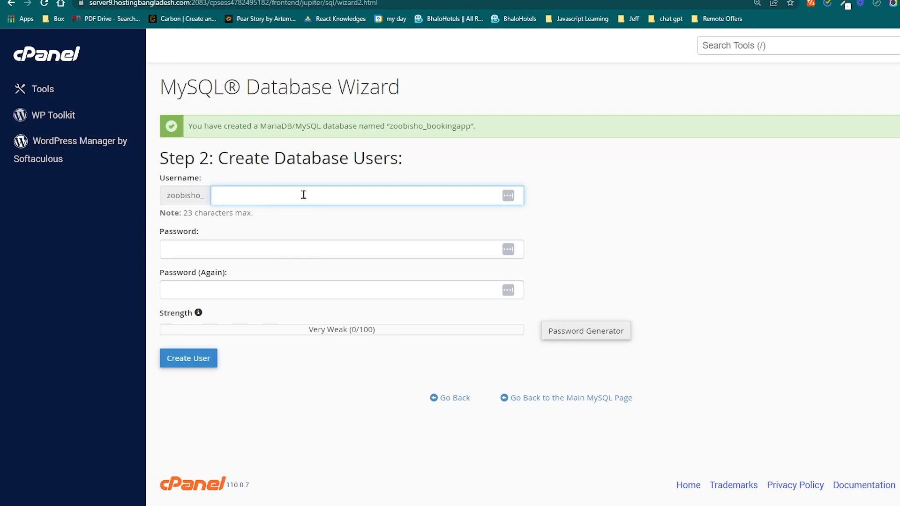
type("booking")
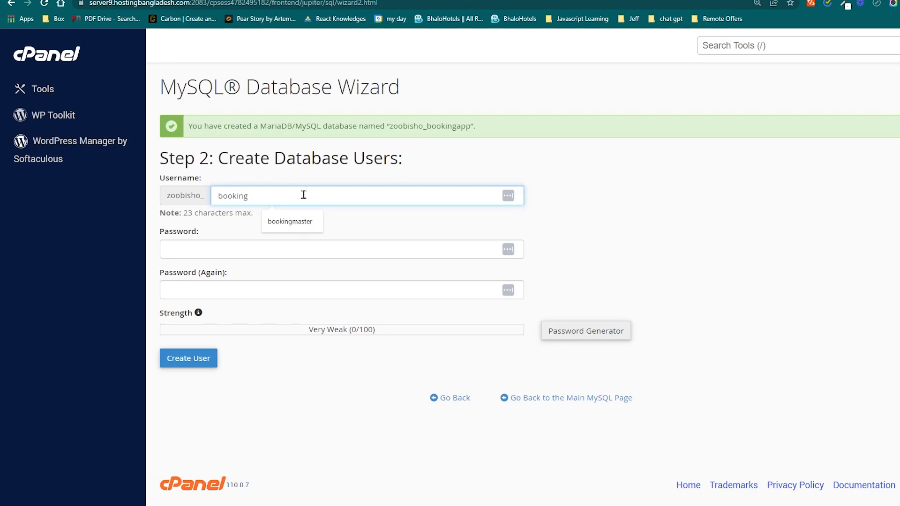
type("masterpro")
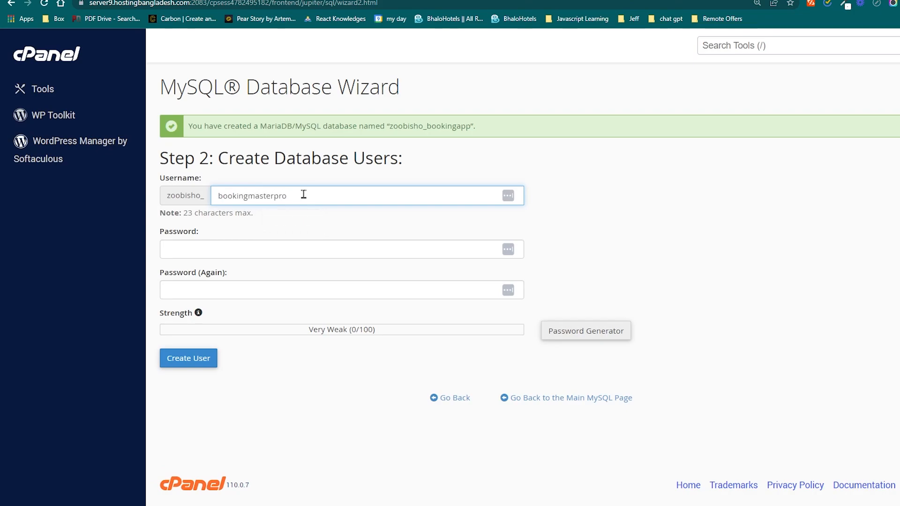
Enter and repeat the database user's password, and create the user
left_click(285, 246)
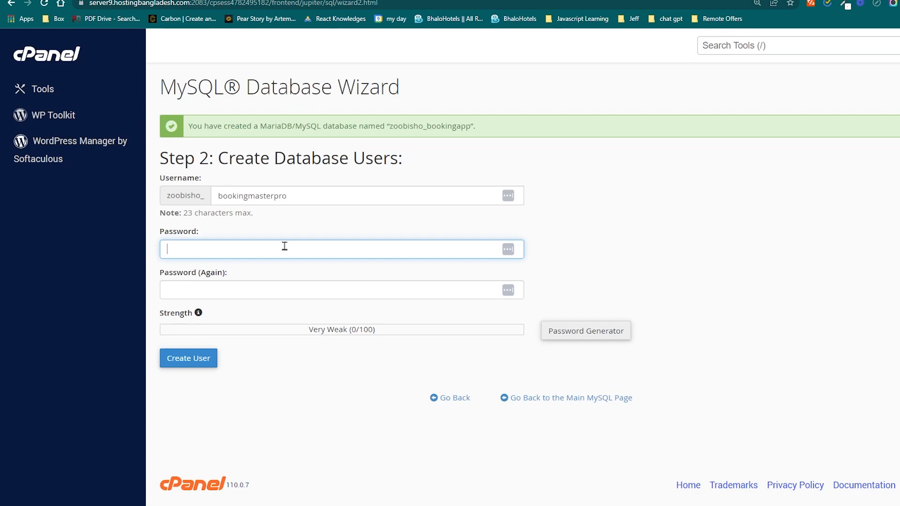
type("••••")
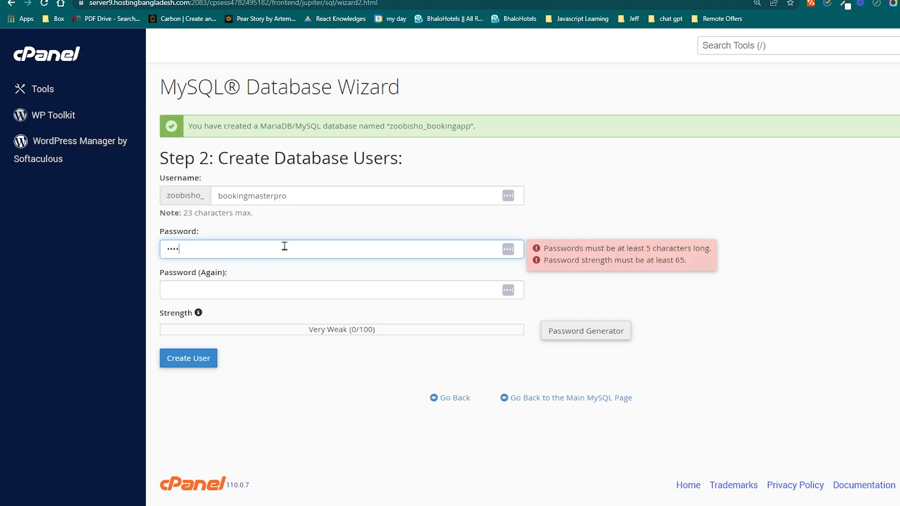
type("••••")
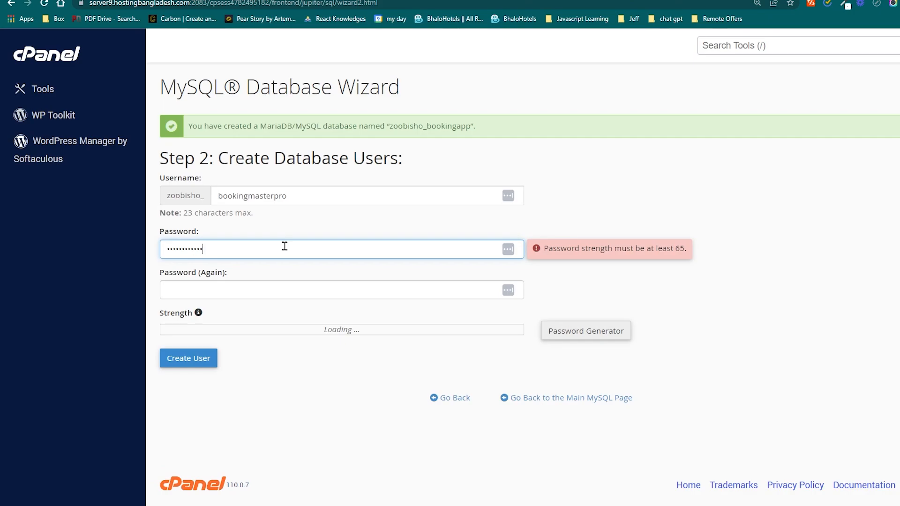
left_click(281, 291)
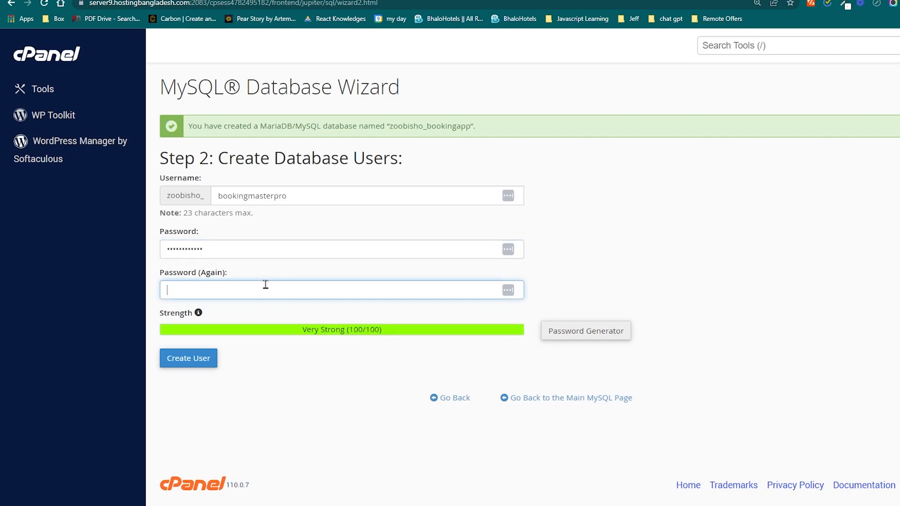
type("........")
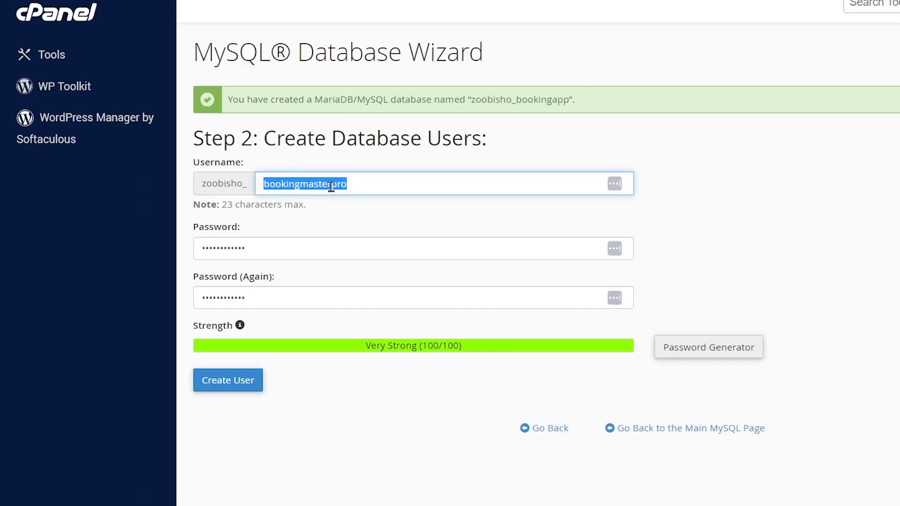
left_click(308, 196)
left_click_drag(295, 197, 209, 202)
left_click(325, 151)
left_click(239, 395)
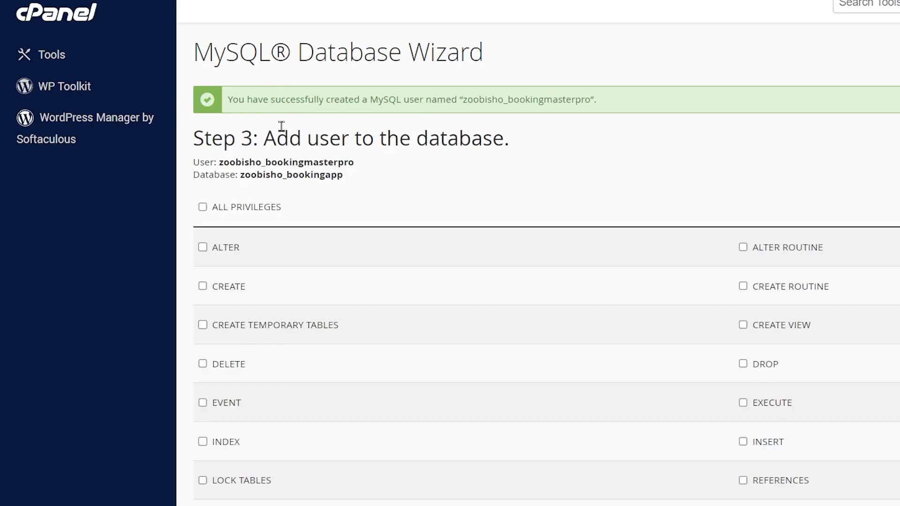
Grant the bookingmasterpro user all privileges on the bookingapp database and proceed to the wizard's next step
scroll(516, 351, "down", 4)
scroll(299, 297, "up", 4)
scroll(299, 297, "up", 1)
left_click(202, 207)
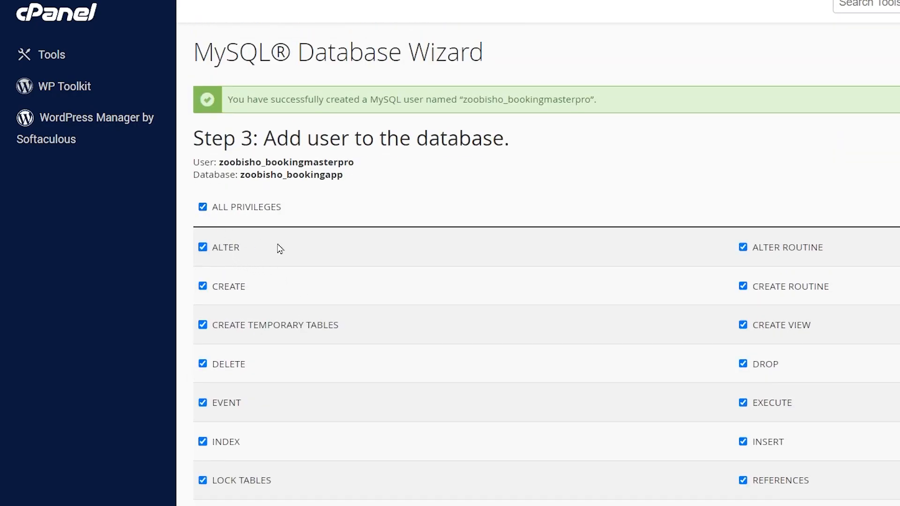
scroll(260, 245, "down", 4)
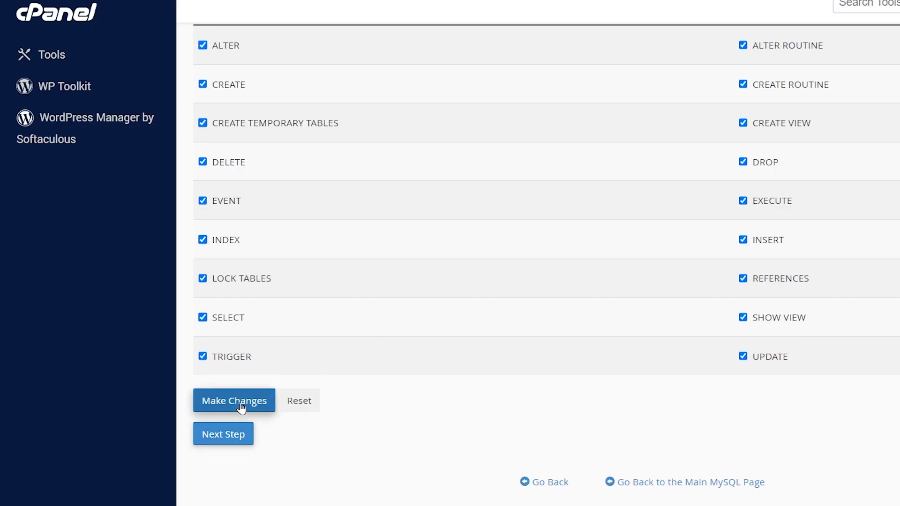
left_click(229, 440)
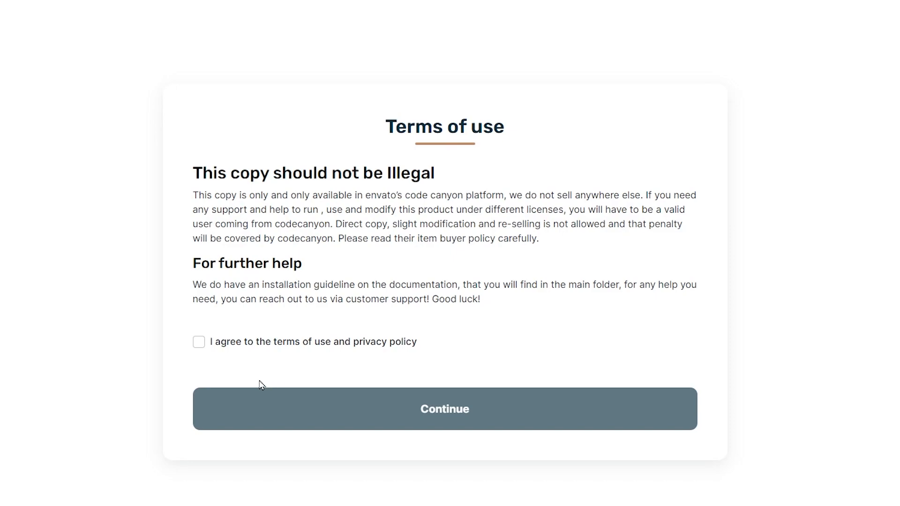
Agree to the terms of use and privacy policy in the Booking Master installer
left_click(241, 349)
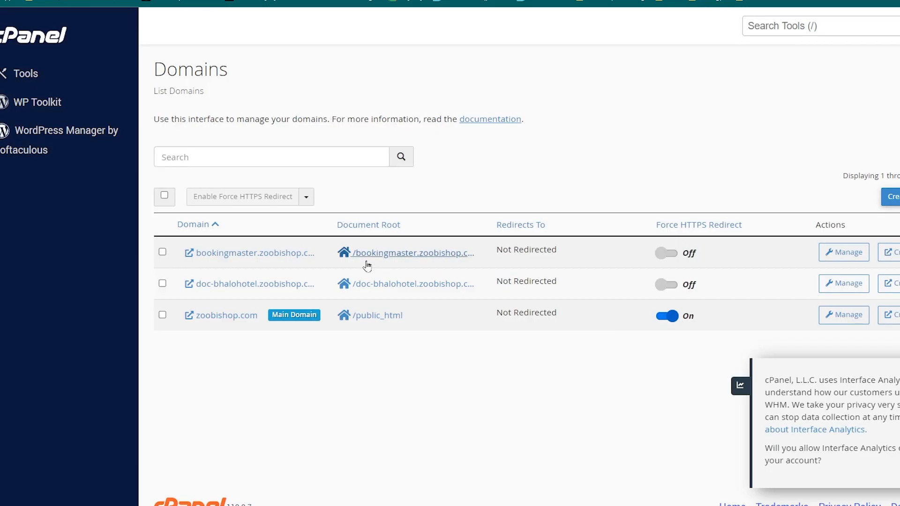
Search cPanel's tools for php and open Select PHP Version
left_click(27, 46)
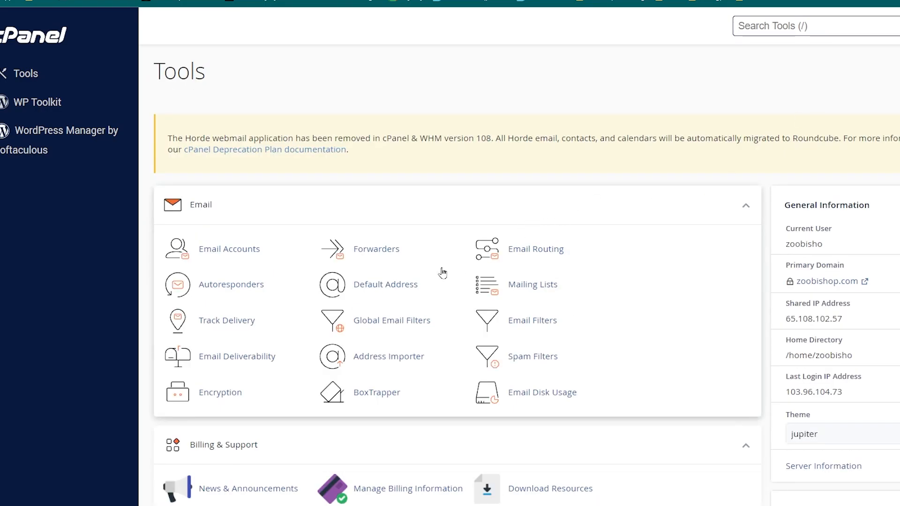
scroll(440, 274, "down", 6)
scroll(693, 241, "up", 4)
scroll(779, 46, "up", 2)
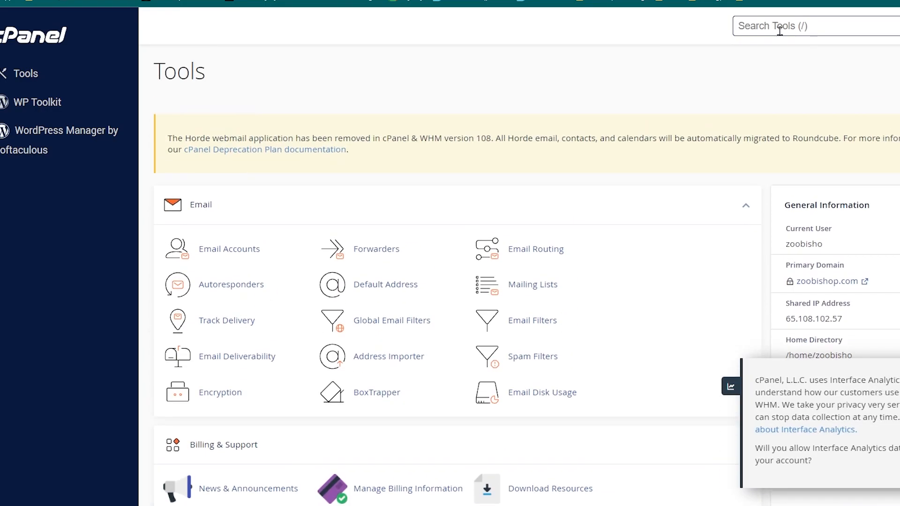
type("php")
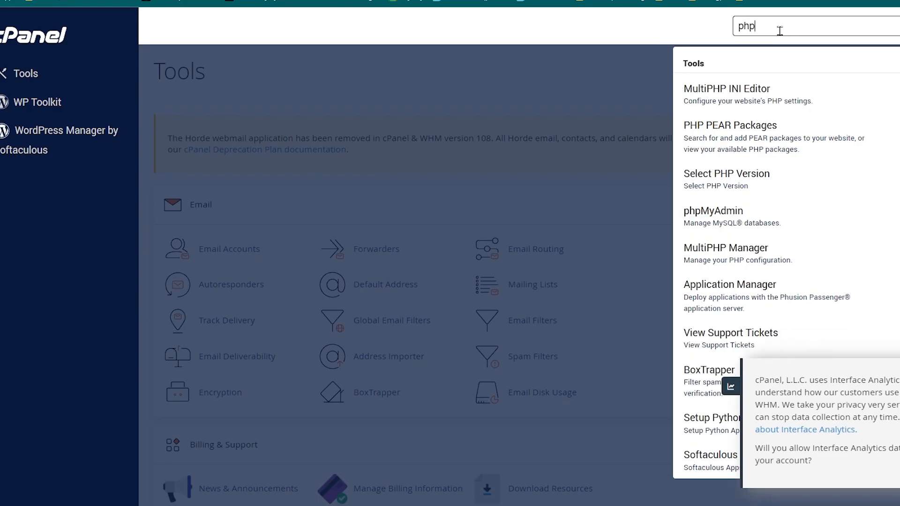
left_click(765, 185)
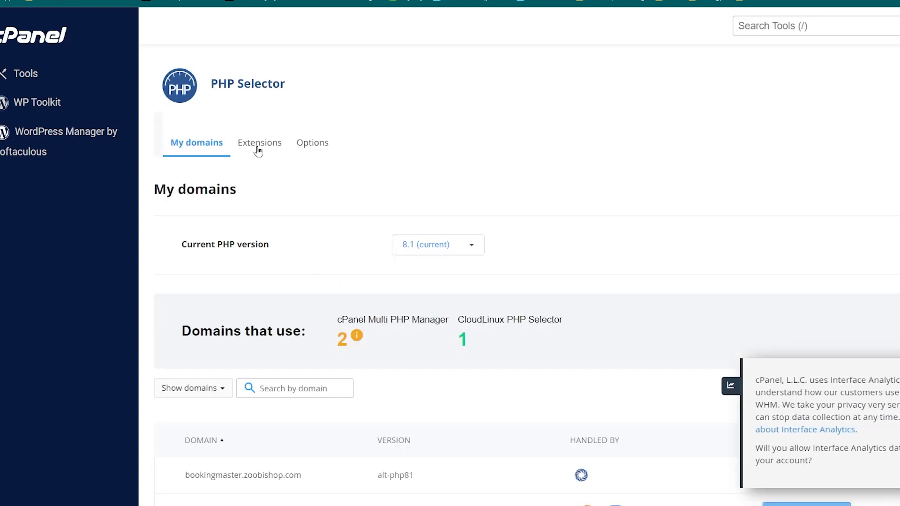
Display the PHP 8.1 extensions list and dismiss the Interface Analytics prompt
left_click(257, 151)
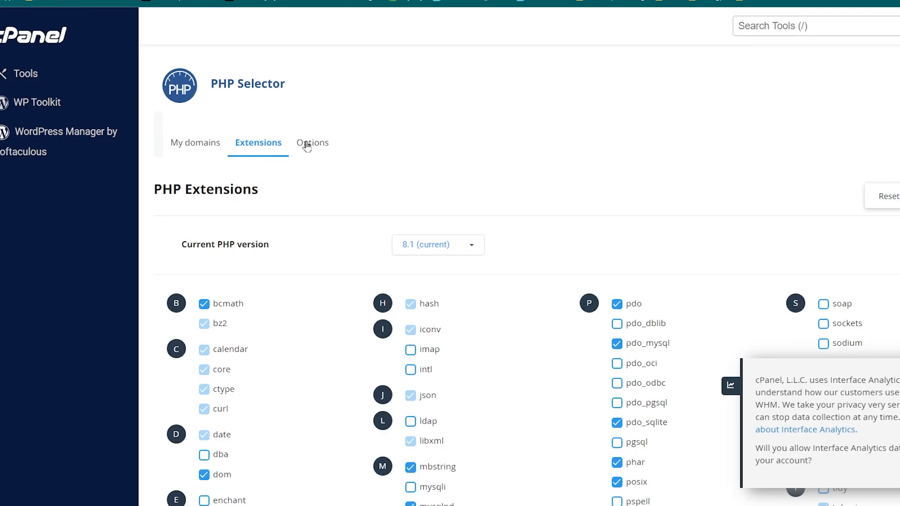
left_click(304, 147)
left_click(263, 150)
scroll(331, 176, "down", 5)
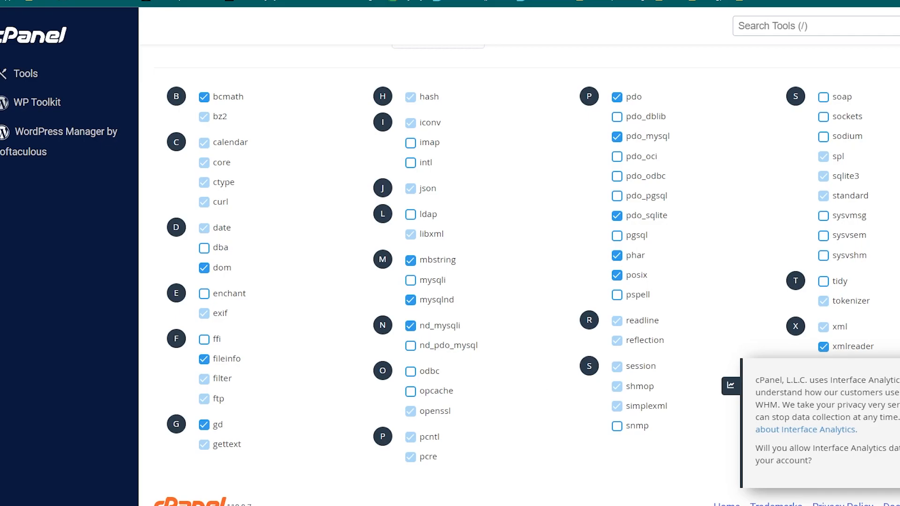
left_click(896, 474)
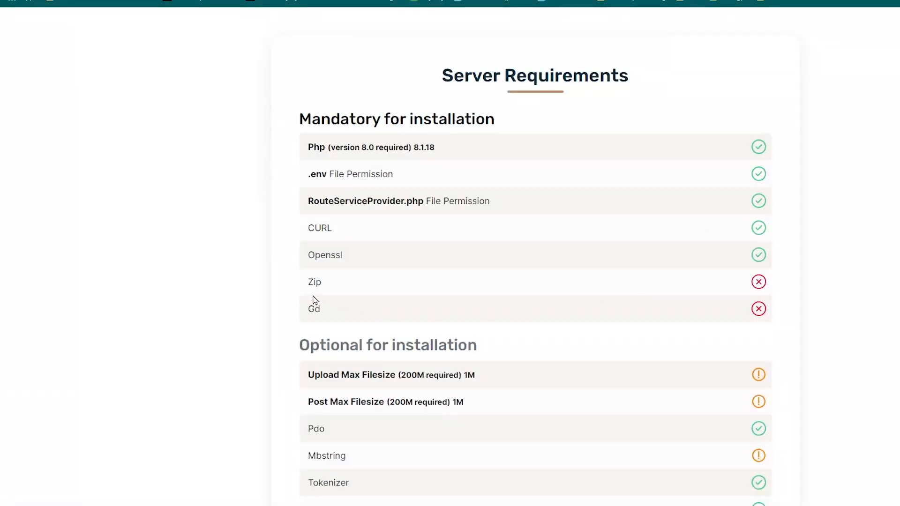
Enable the zip and gd extensions for PHP 8.1, as the installer's mandatory server requirements demand
left_click_drag(308, 282, 342, 313)
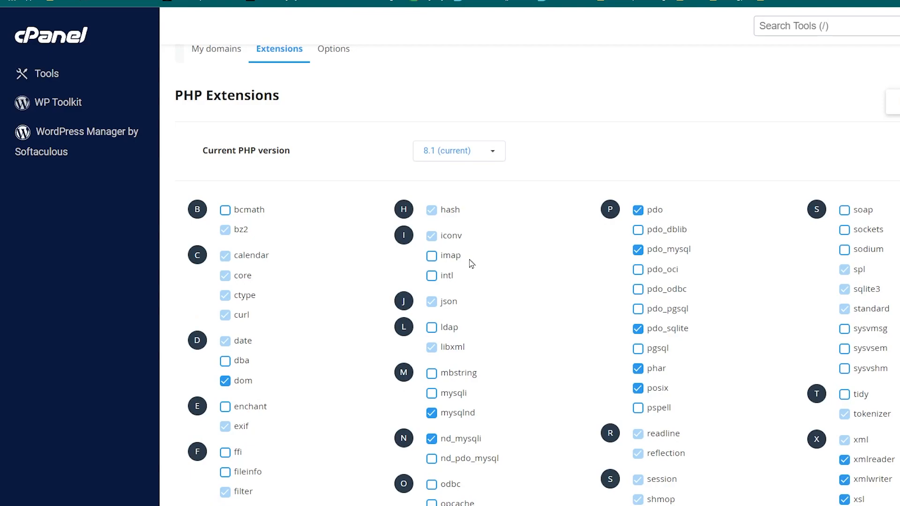
key("ctrl+f")
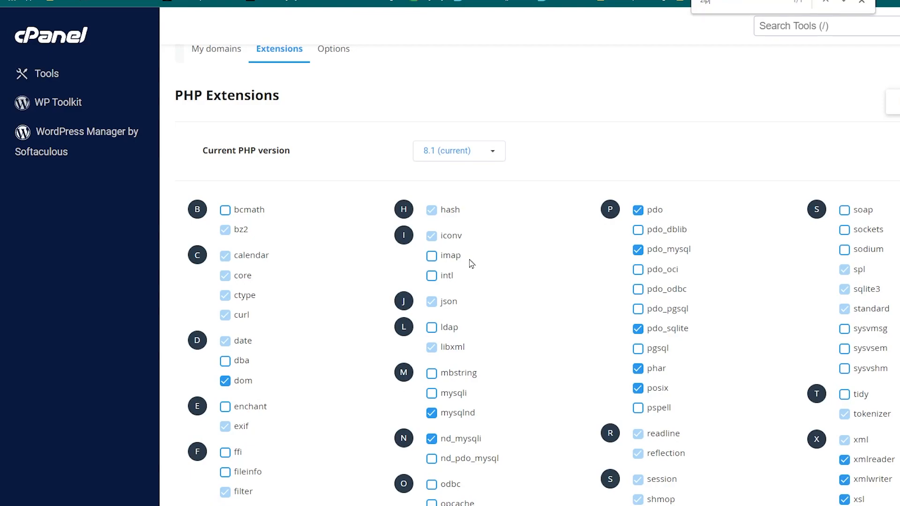
scroll(470, 260, "down", 3)
left_click(844, 415)
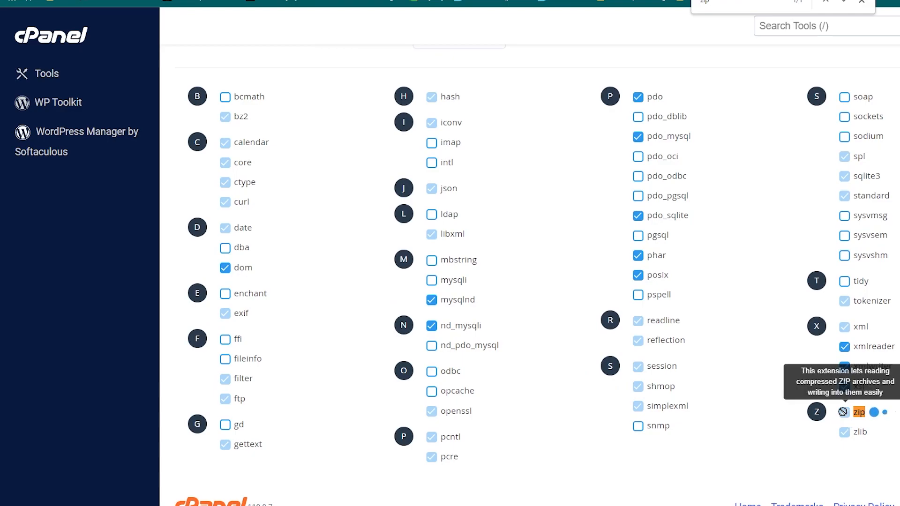
double_click(716, 4)
key("BackSpace")
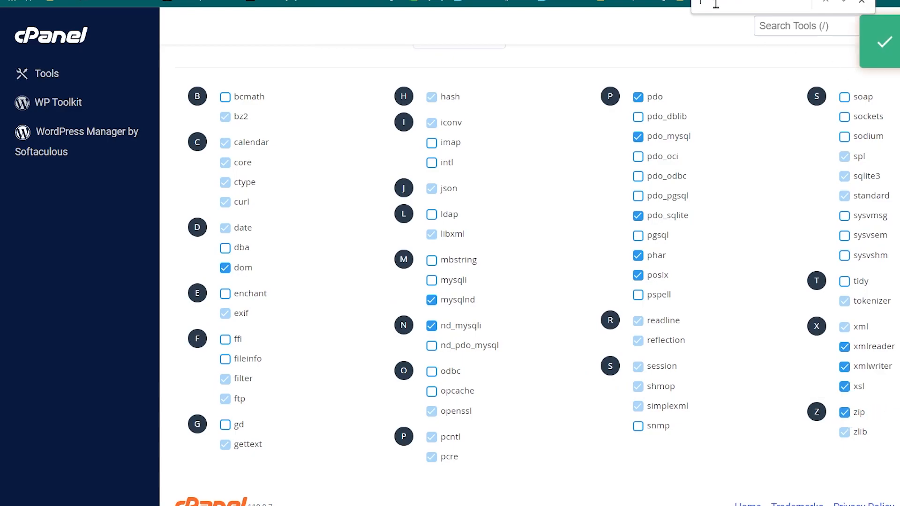
left_click(225, 424)
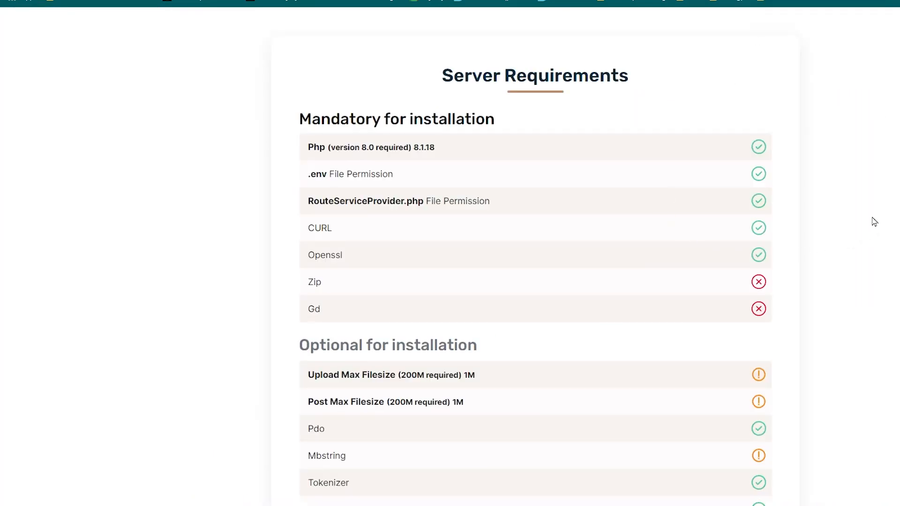
Reload the installer's Server Requirements page and check the mandatory and optional items
key("F5")
left_click_drag(747, 145, 778, 308)
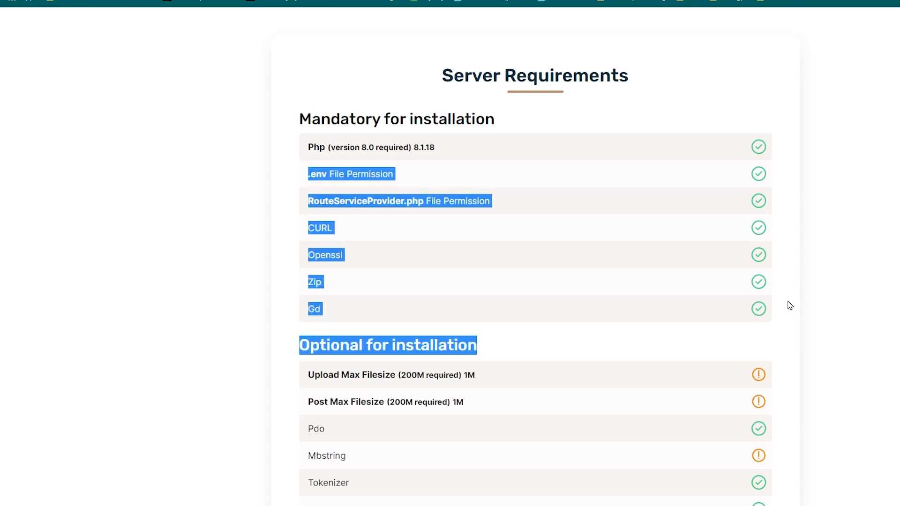
left_click(765, 295)
scroll(761, 313, "down", 2)
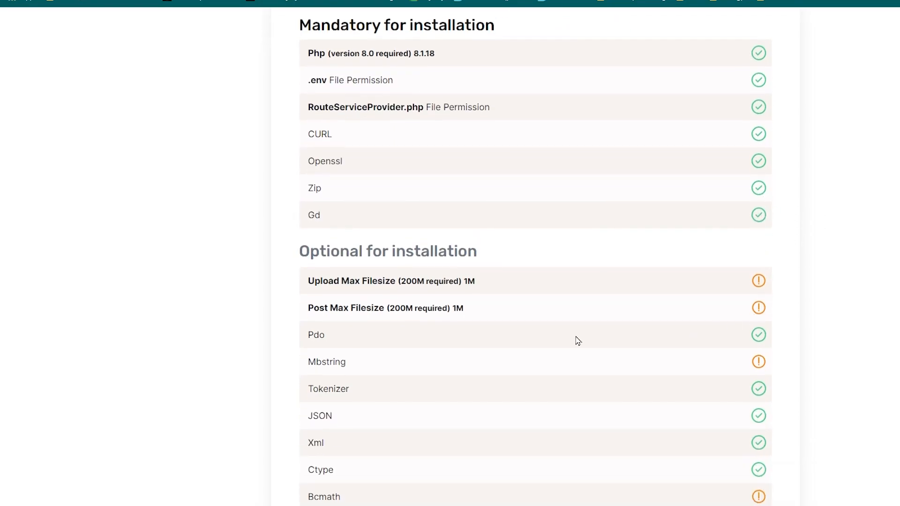
Review the optional installation requirements for upload and post file sizes, Bcmath and Fileinfo
left_click_drag(302, 281, 498, 300)
scroll(499, 301, "down", 3)
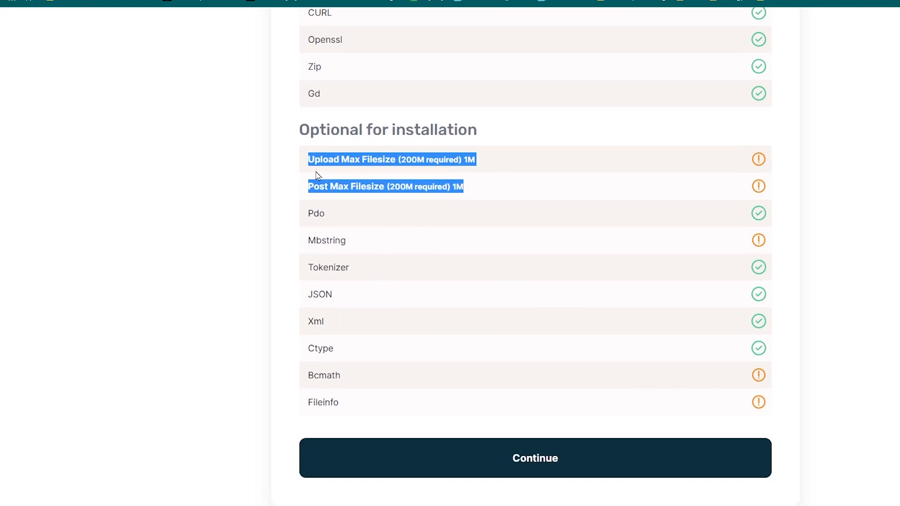
left_click(527, 212)
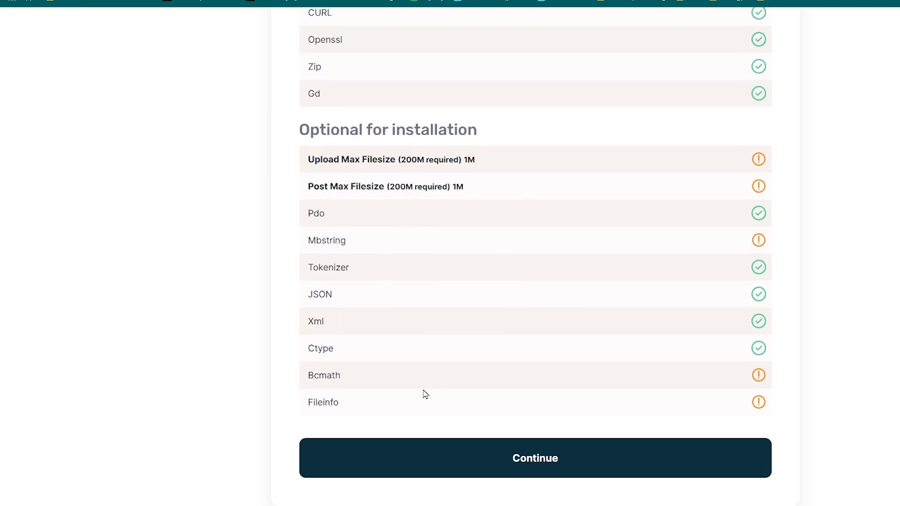
double_click(332, 375)
double_click(331, 401)
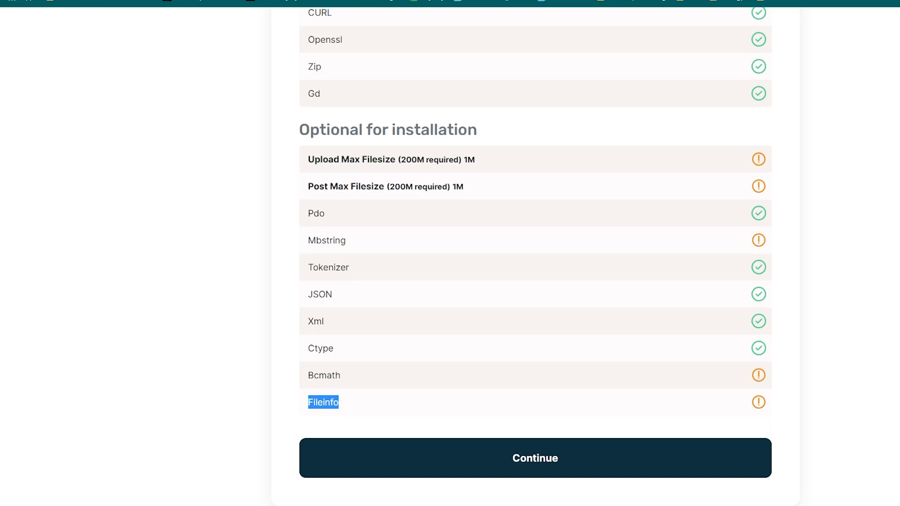
Switch to cPanel and enable the bcmath, fileinfo and mbstring PHP extensions
left_click(609, 0)
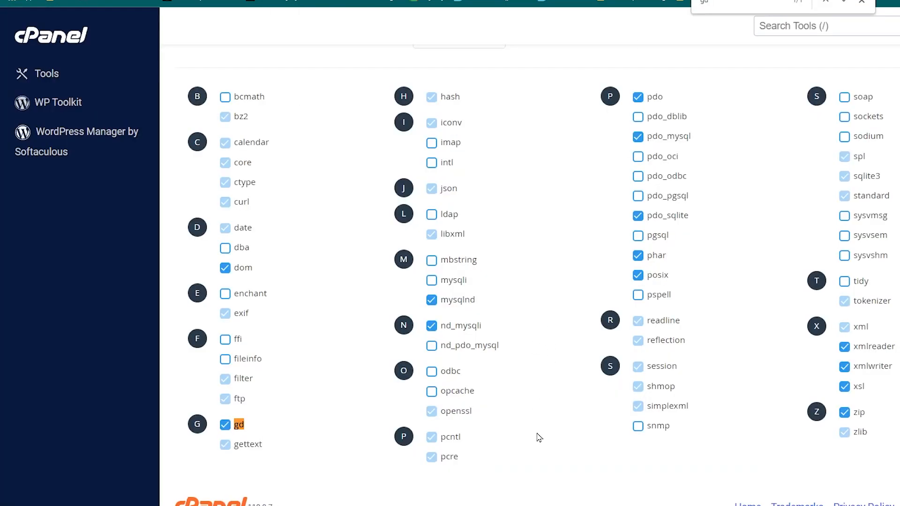
type("bcma")
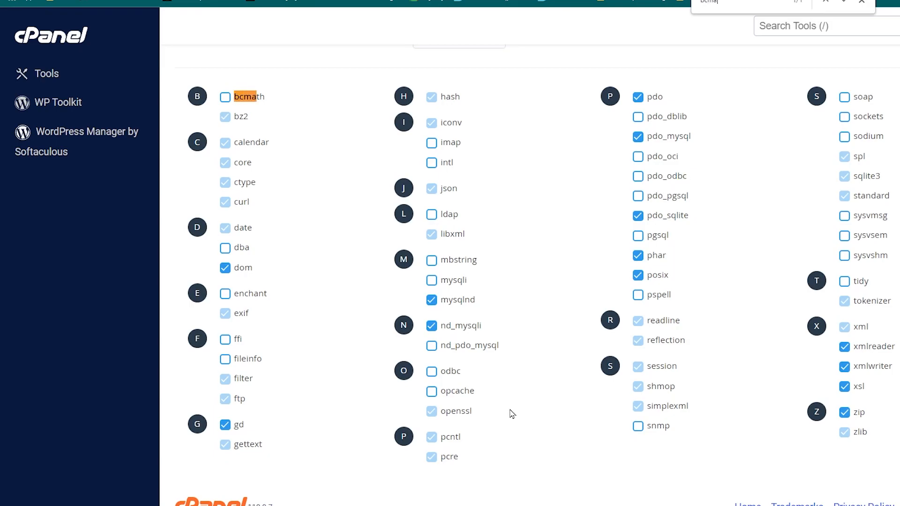
left_click(225, 97)
key("ctrl+a")
key("BackSpace")
type("file")
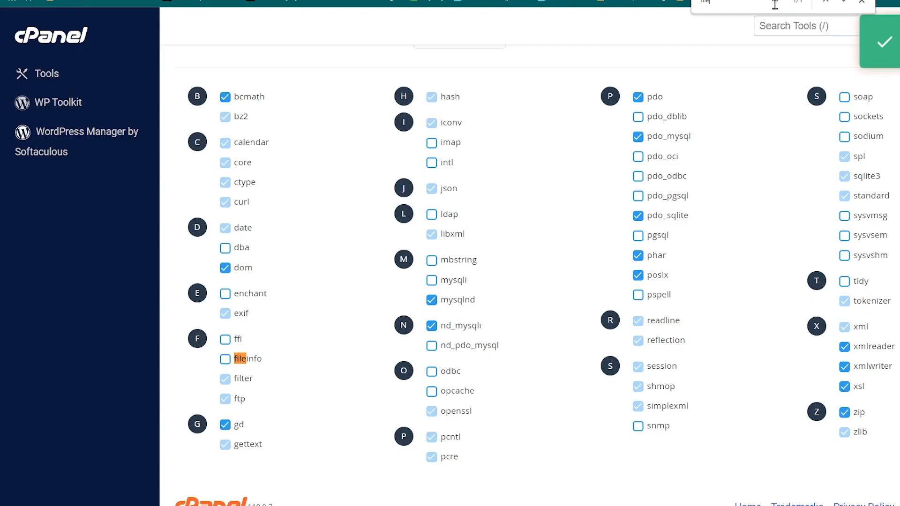
left_click(229, 365)
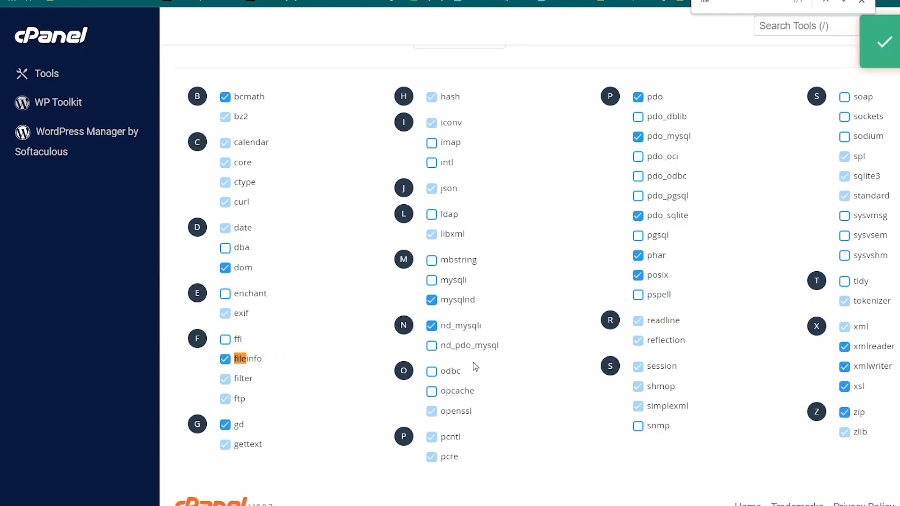
left_click(433, 260)
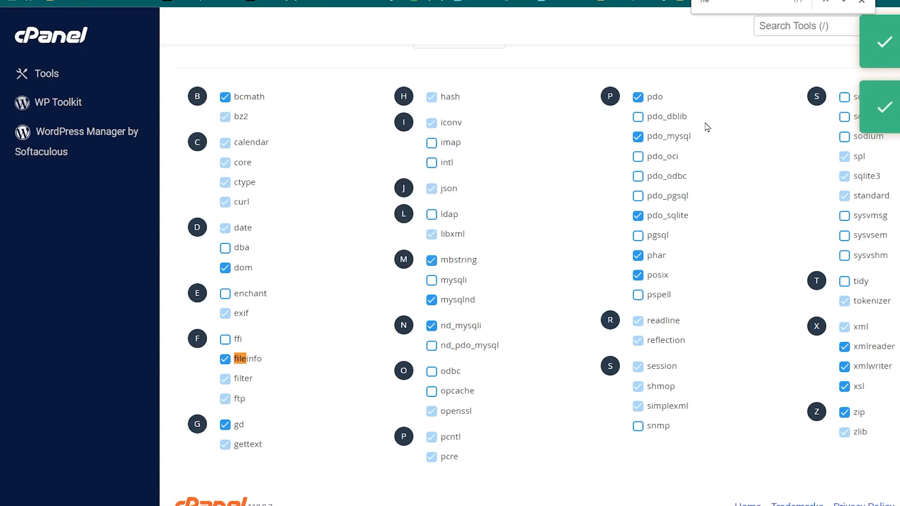
Reload the installer's requirements page and check the Upload Max Filesize and Post Max Filesize items
key("ctrl+shift+Tab")
key("F5")
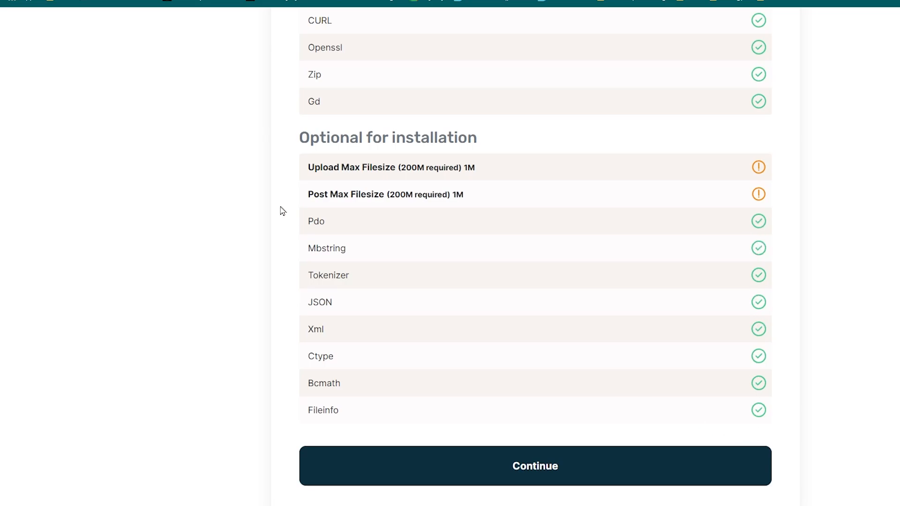
left_click_drag(309, 167, 474, 162)
right_click(428, 162)
left_click(450, 172)
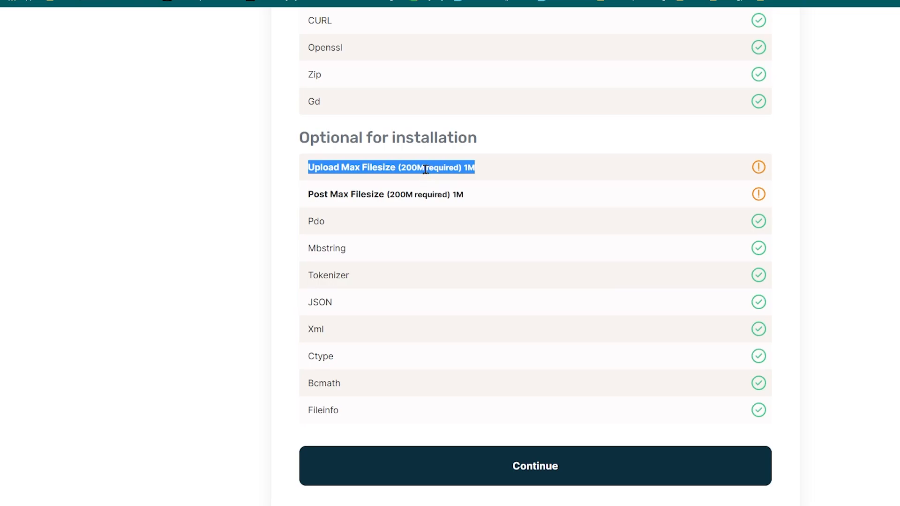
left_click(398, 183)
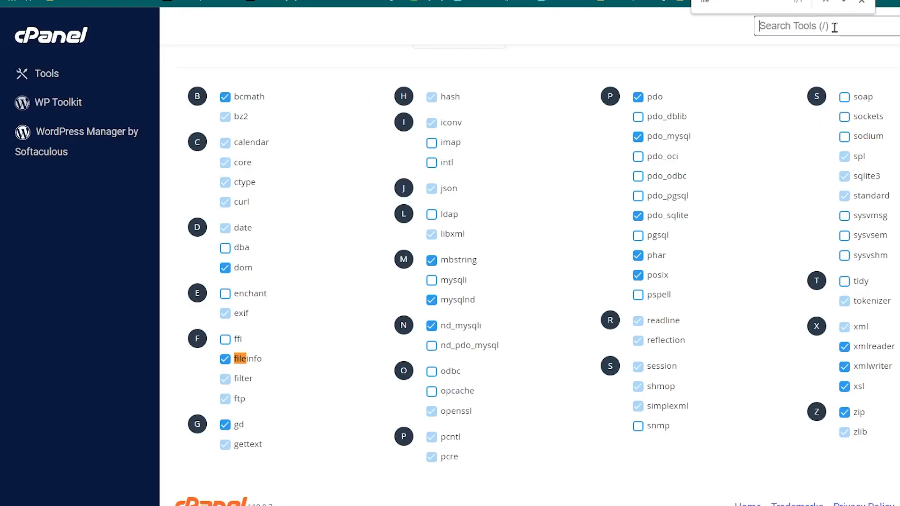
Search cPanel's tools for php, open MultiPHP INI Editor and load the bookingmaster.zoobishop.com configuration
left_click(862, 7)
left_click(856, 27)
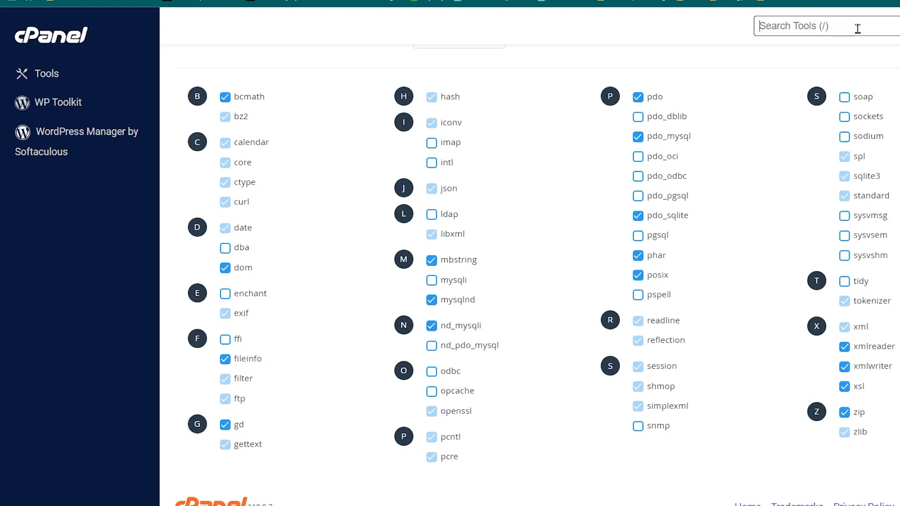
type("php")
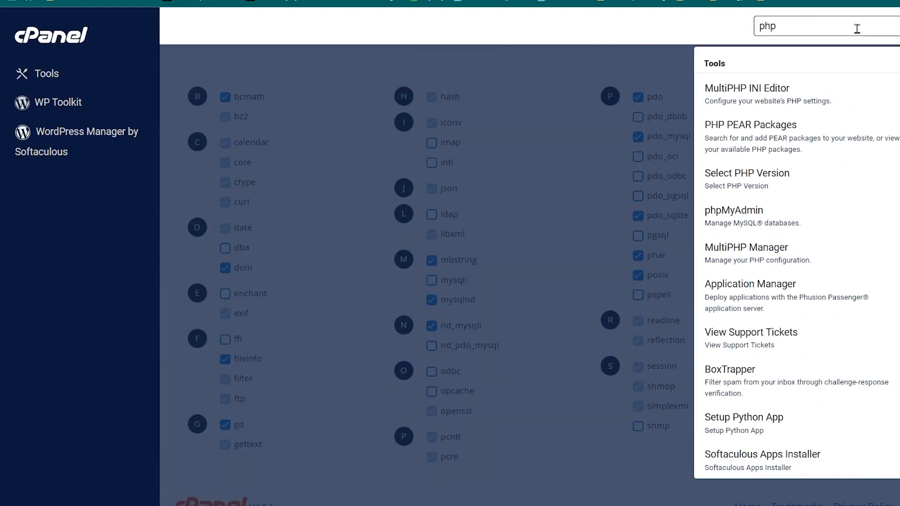
left_click(805, 101)
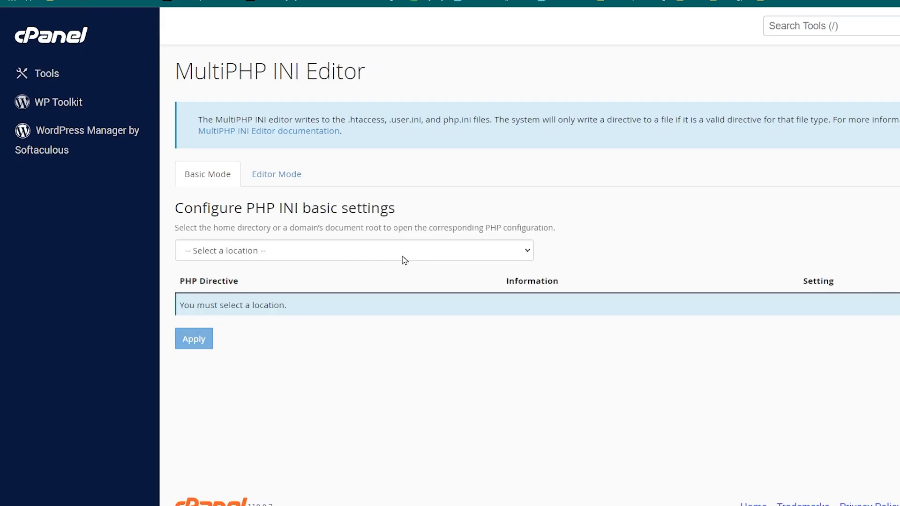
left_click(353, 254)
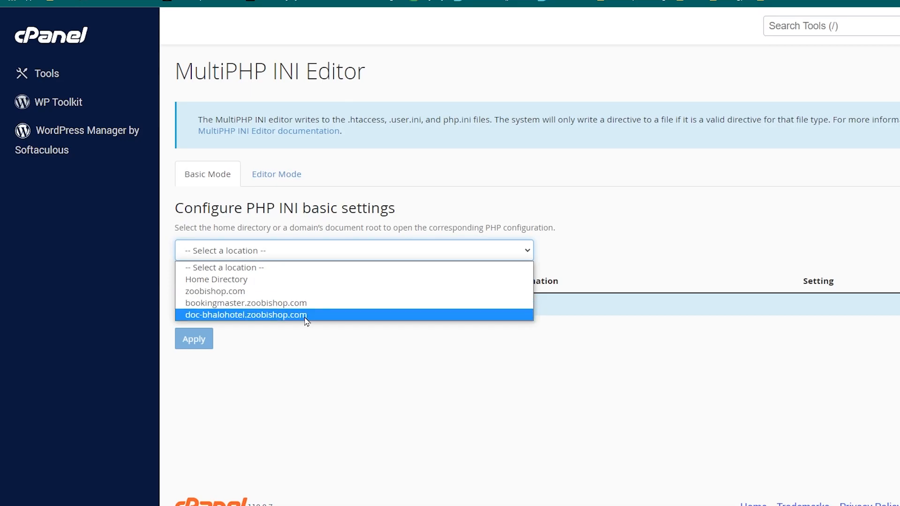
left_click(316, 304)
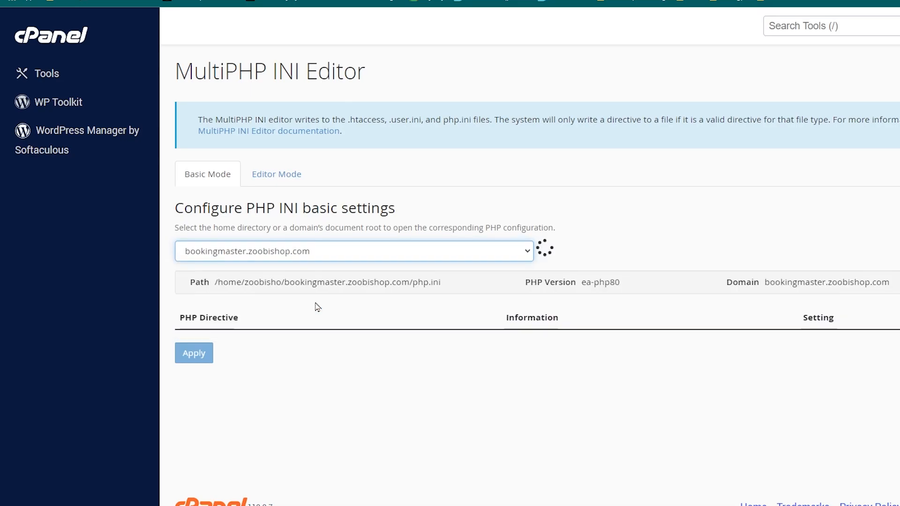
Set the upload_max_filesize directive to 200M
scroll(754, 298, "down", 2)
scroll(754, 299, "down", 3)
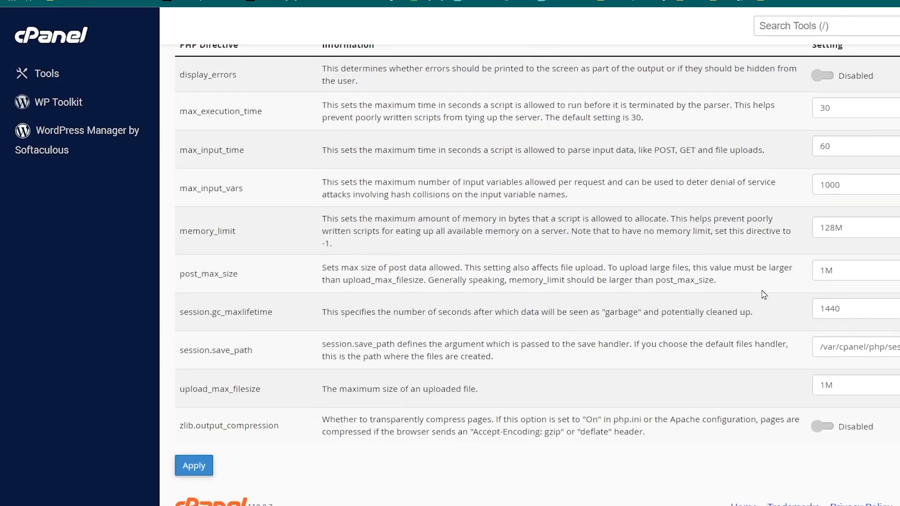
left_click(848, 375)
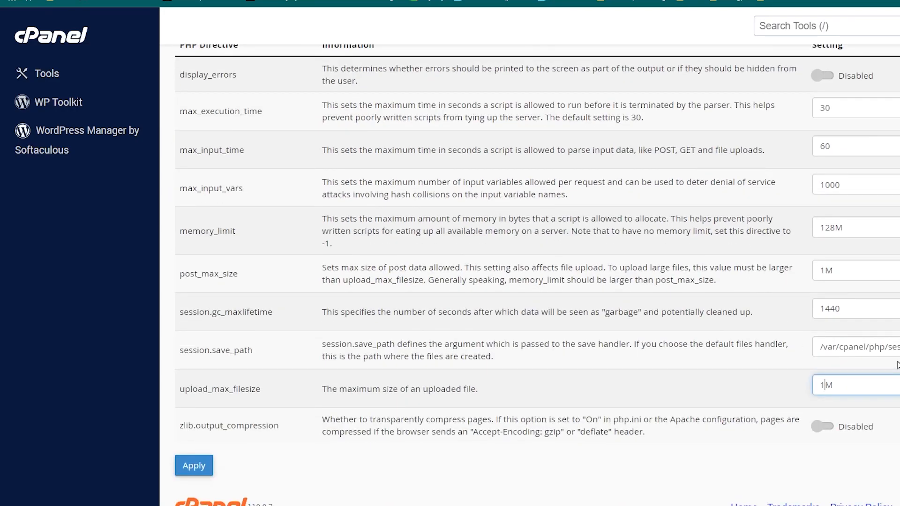
key("BackSpace")
key("BackSpace")
type("4M")
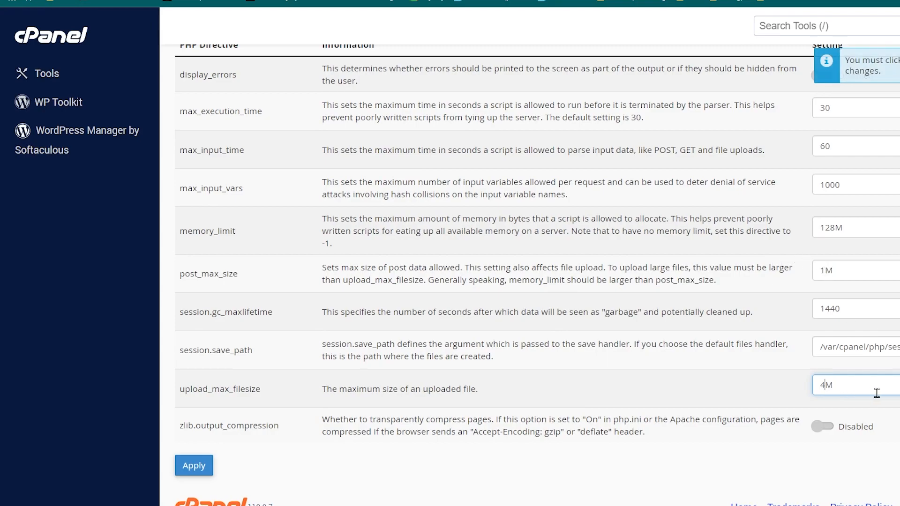
key("Left")
key("BackSpace")
type("200")
Set the post_max_size directive to 200M and apply the PHP INI changes
left_click(822, 269)
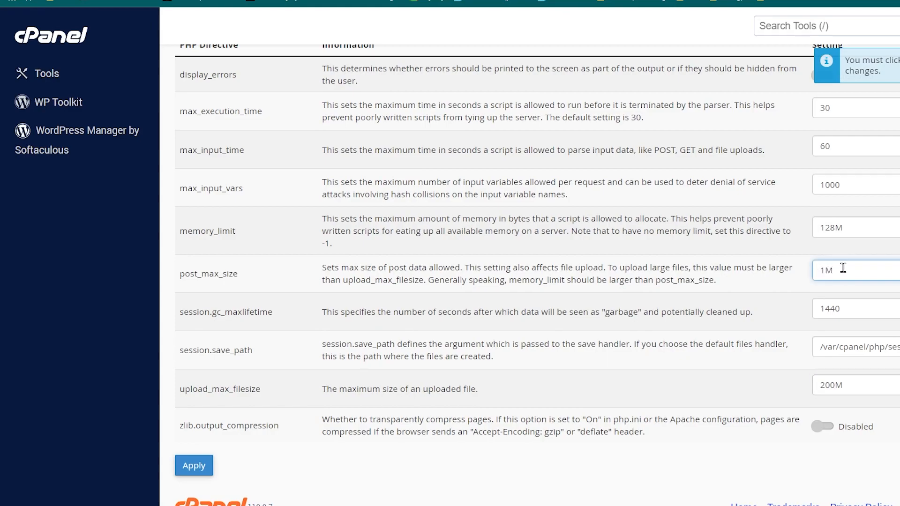
key("BackSpace")
type("200")
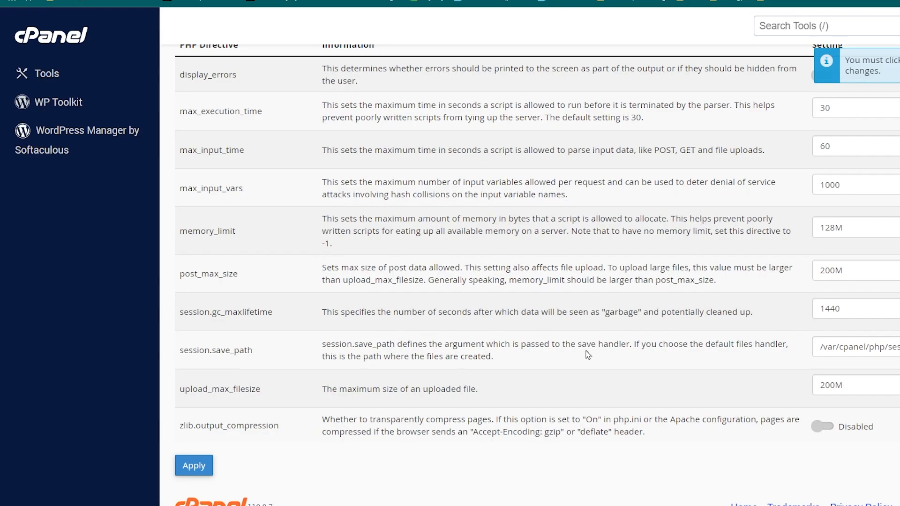
left_click(194, 467)
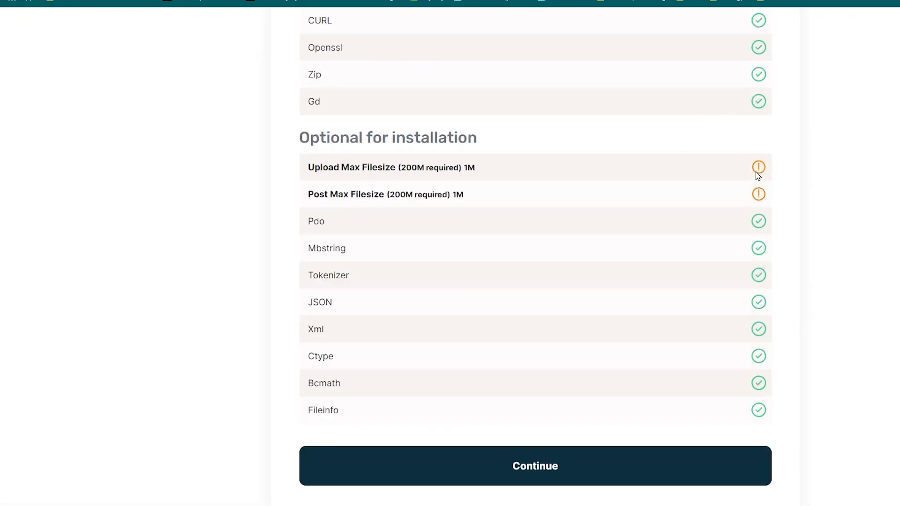
Return to the installer, reload its requirements page and recheck the file size limits and the other items
left_click_drag(307, 164, 497, 171)
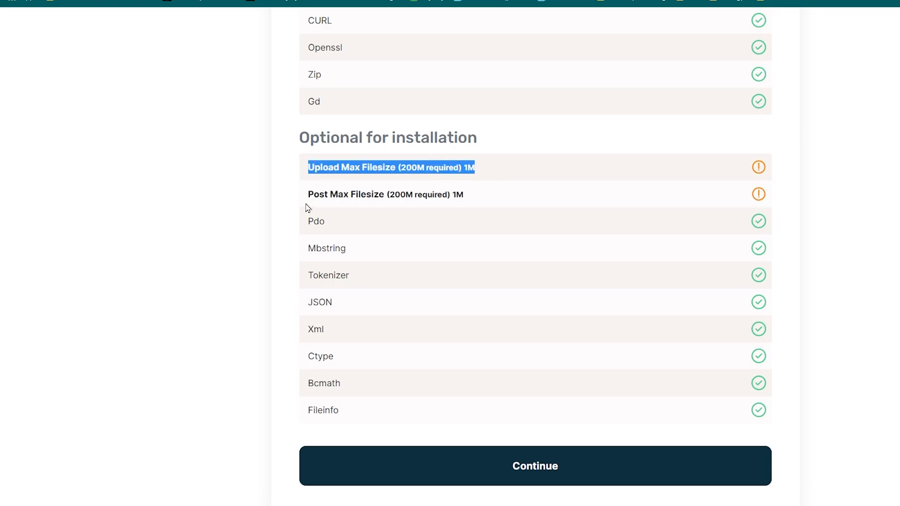
left_click_drag(307, 194, 488, 195)
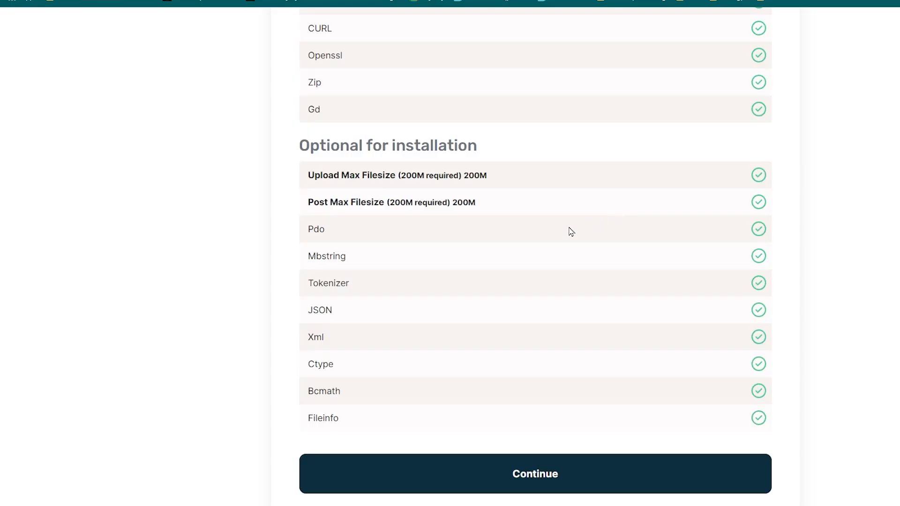
scroll(659, 136, "up", 4)
scroll(634, 239, "down", 5)
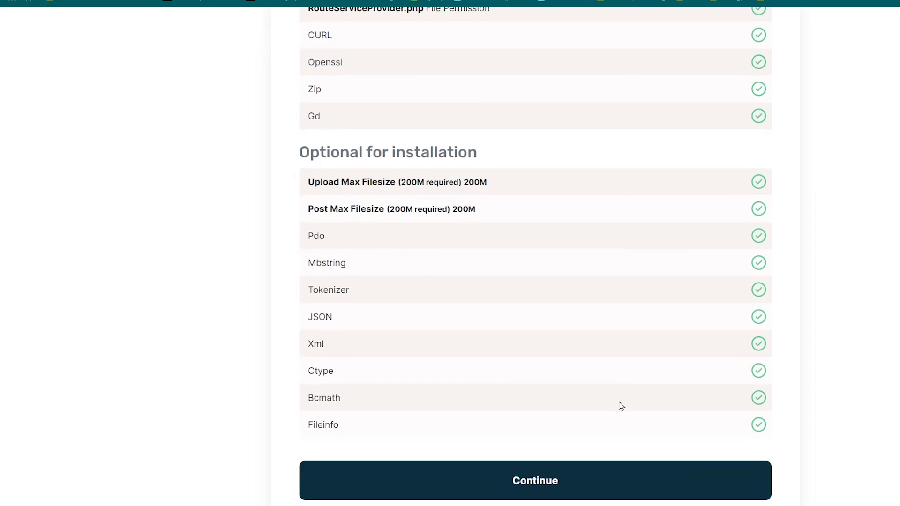
scroll(614, 151, "up", 5)
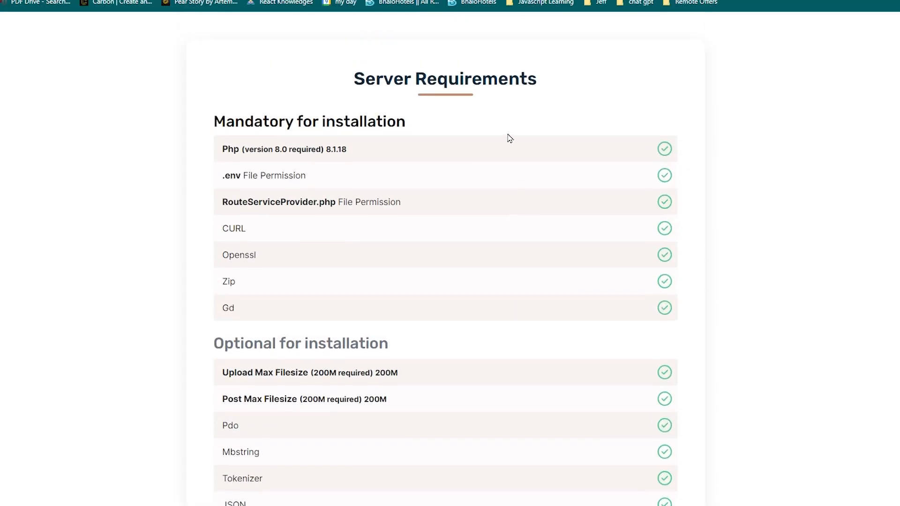
scroll(510, 138, "down", 5)
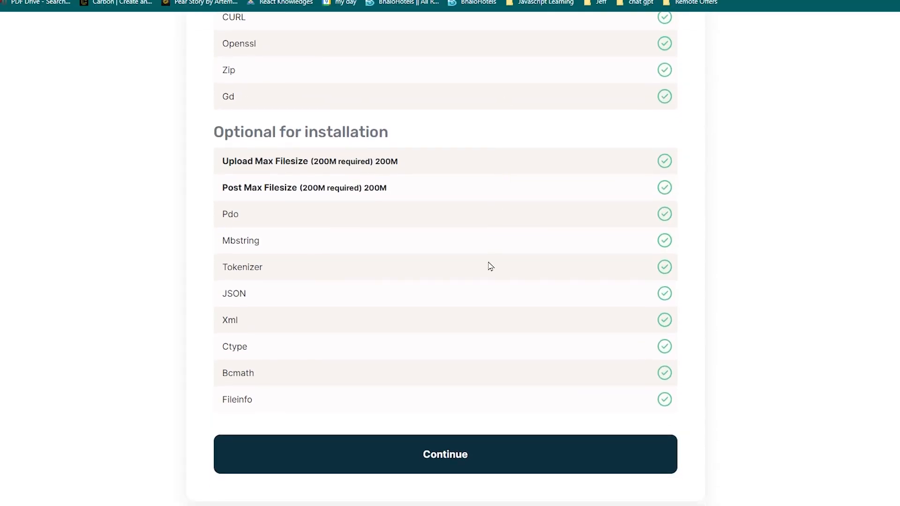
Continue to the installer's database connection form and keep localhost as the database host
left_click(429, 438)
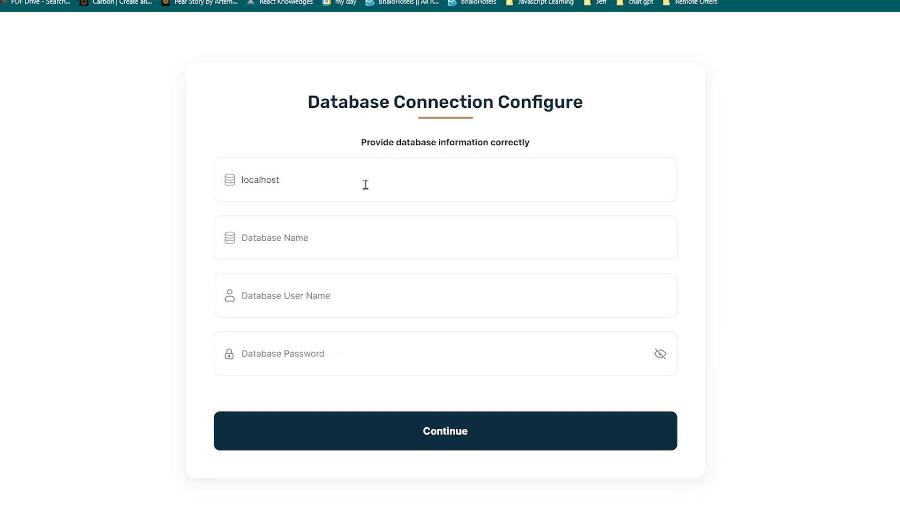
double_click(263, 183)
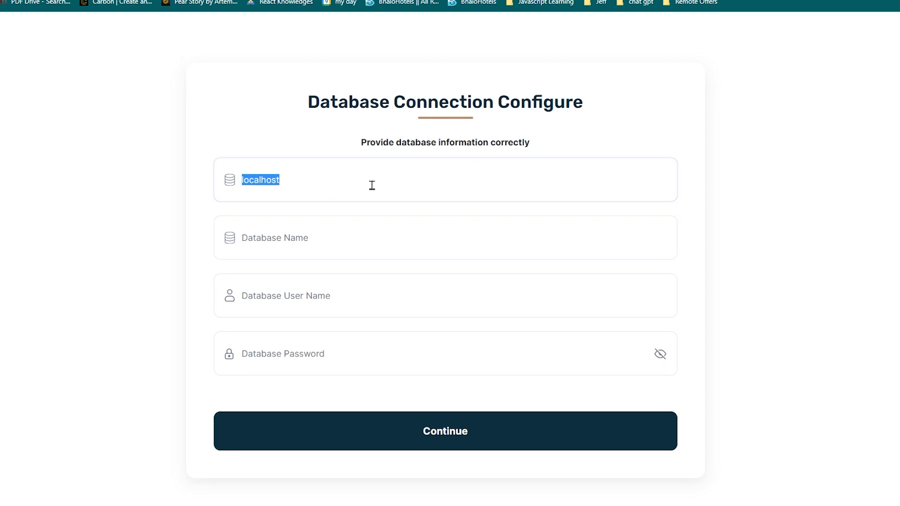
left_click(330, 248)
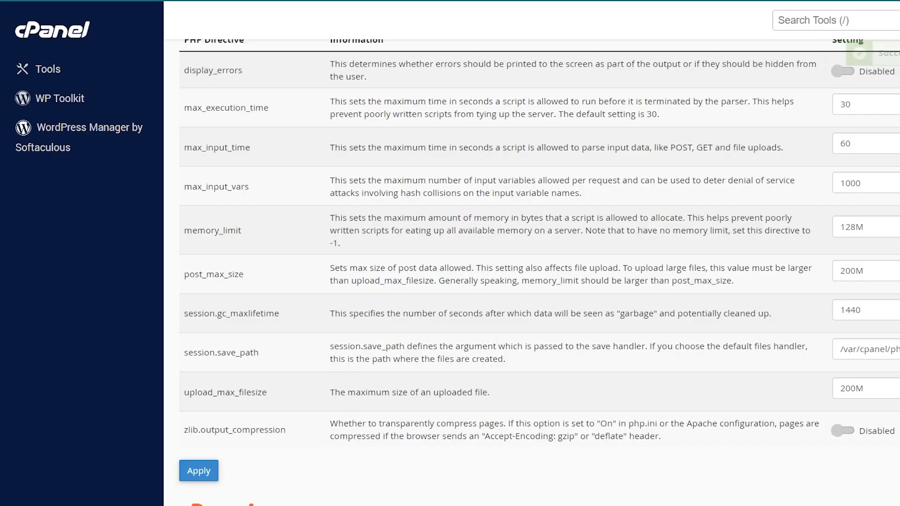
scroll(298, 313, "up", 6)
left_click(832, 18)
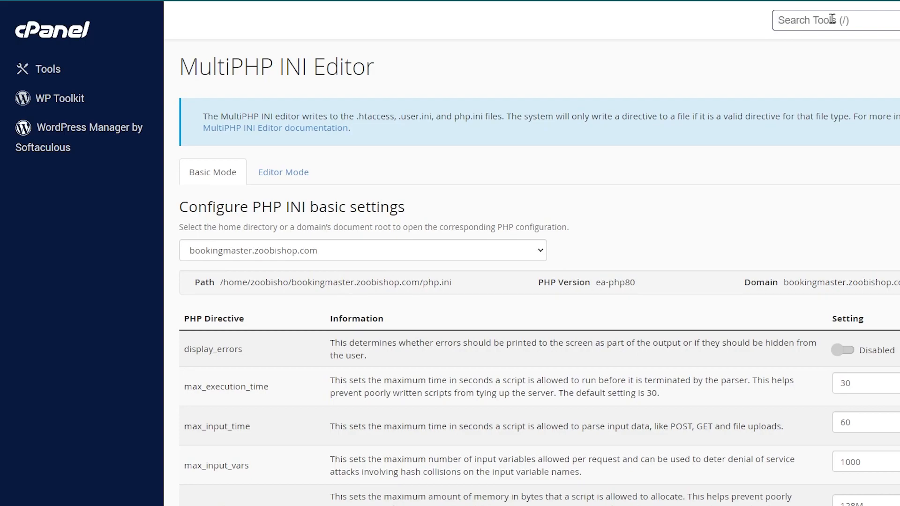
type("my")
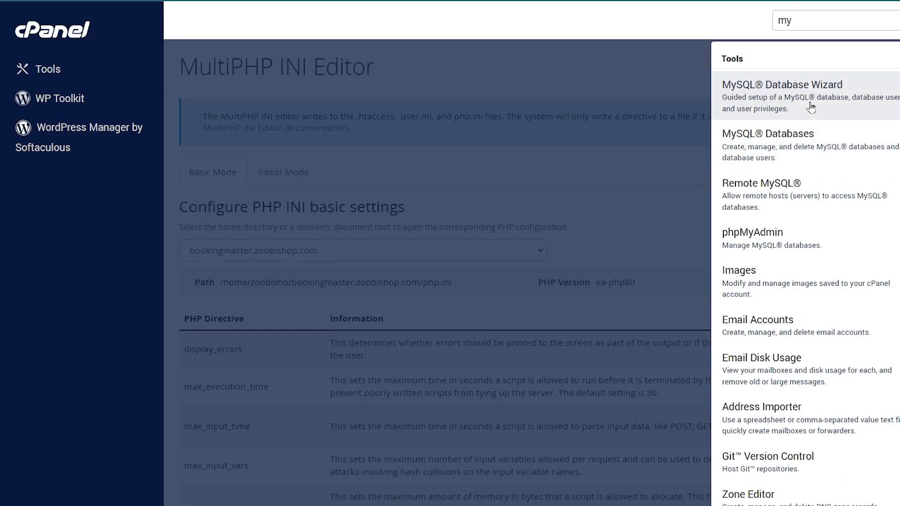
left_click(753, 106)
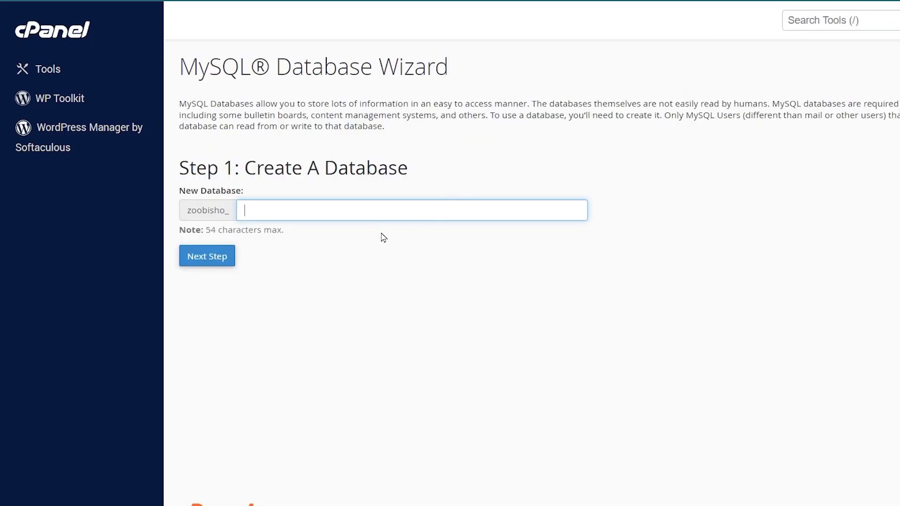
Open cPanel's MySQL Databases tool and go to the list of current databases
left_click(883, 19)
type("my")
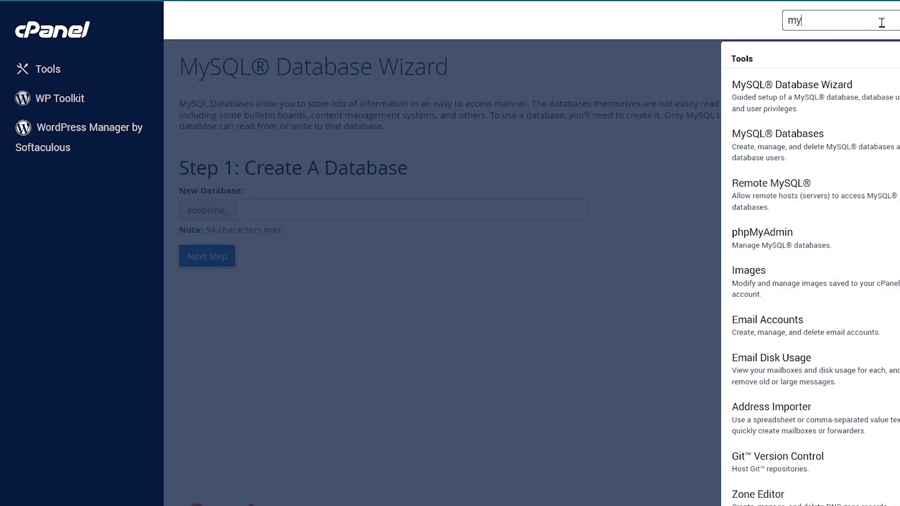
left_click(800, 143)
scroll(348, 282, "down", 8)
scroll(349, 281, "down", 4)
scroll(342, 292, "up", 4)
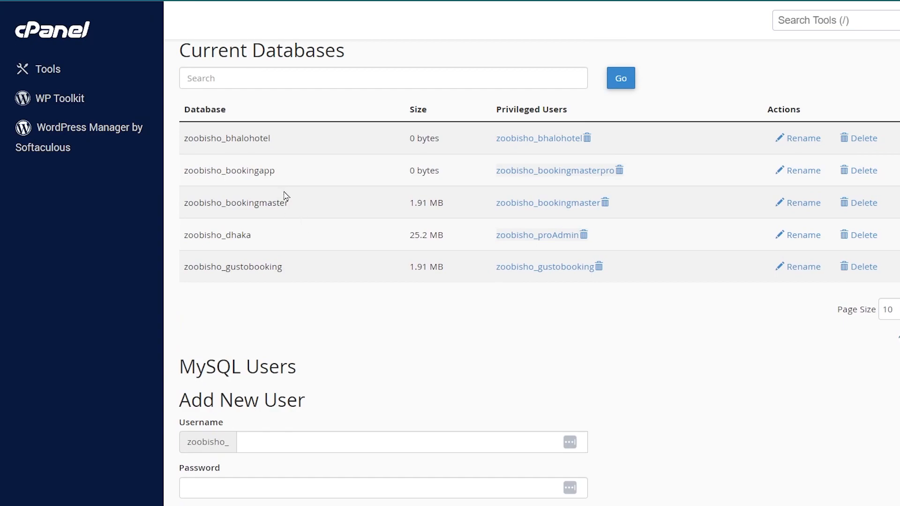
left_click_drag(287, 177, 182, 172)
right_click(226, 170)
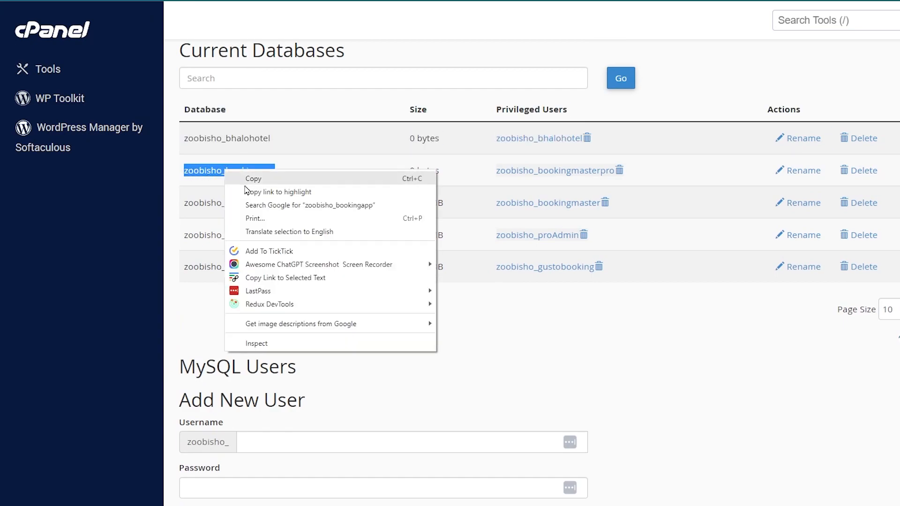
left_click(272, 180)
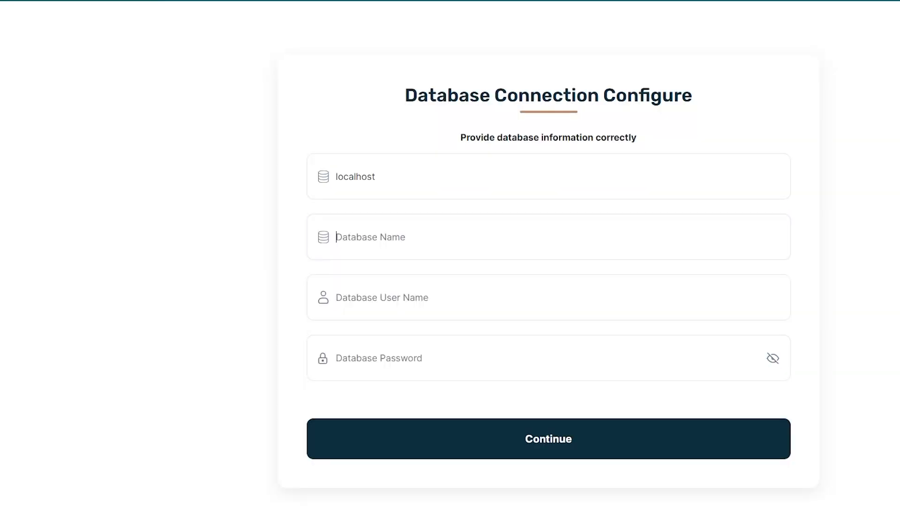
left_click(468, 258)
key("ctrl+v")
Copy the database's privileged user zoobisho_bookingmasterpro into the username field of the installer's connection form
left_click(271, 305)
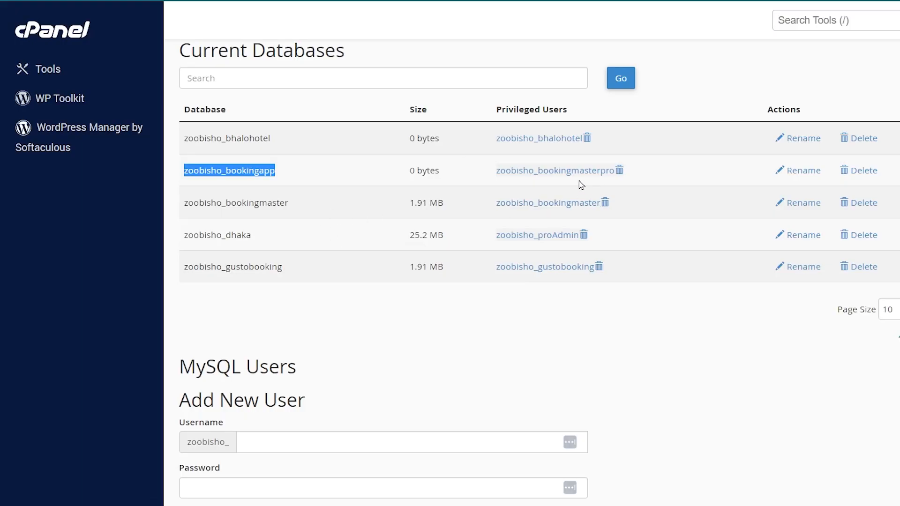
left_click_drag(494, 177, 615, 177)
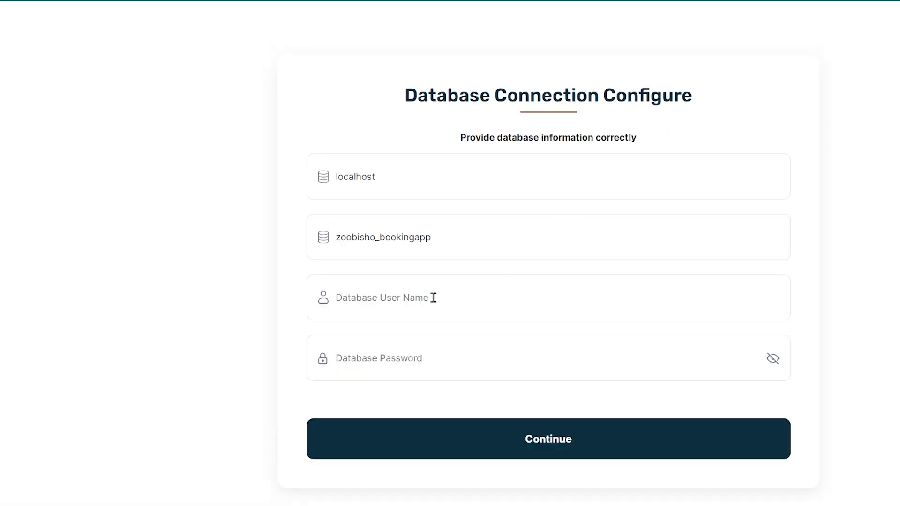
left_click(419, 307)
key("ctrl+v")
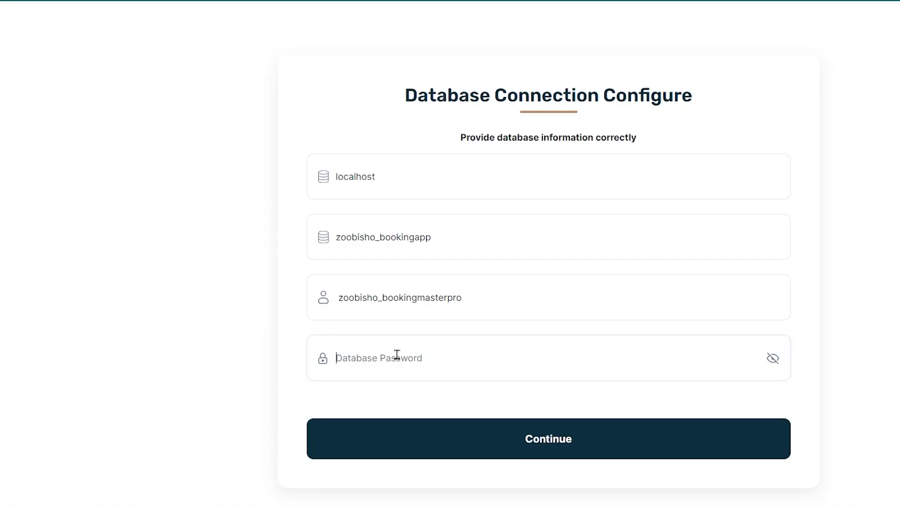
Paste the database password, submit the connection form and run the database migration
key("ctrl+v")
left_click(546, 454)
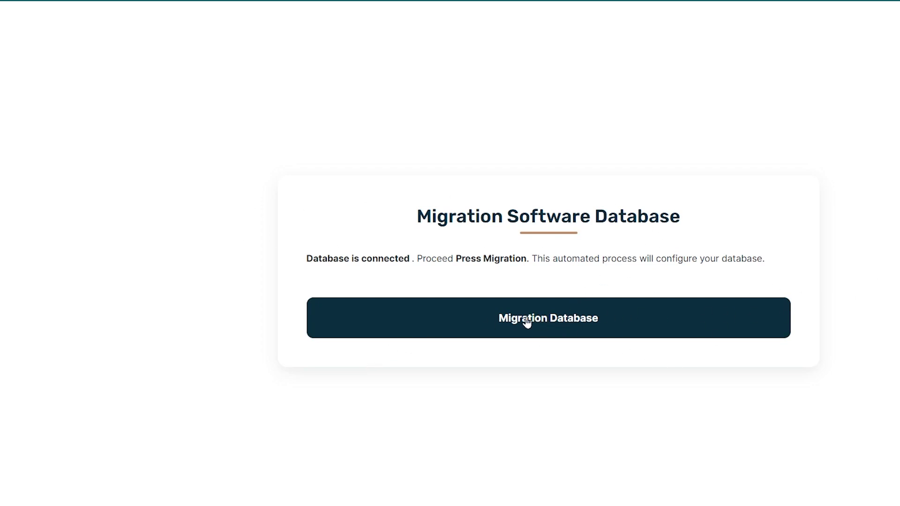
left_click(512, 324)
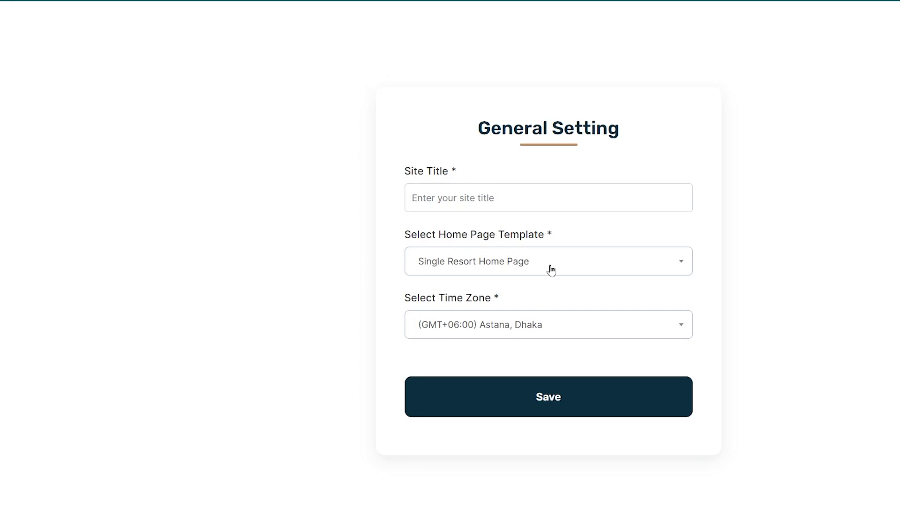
Enter bookingsystem as the site title in the general settings
left_click(497, 203)
type("b")
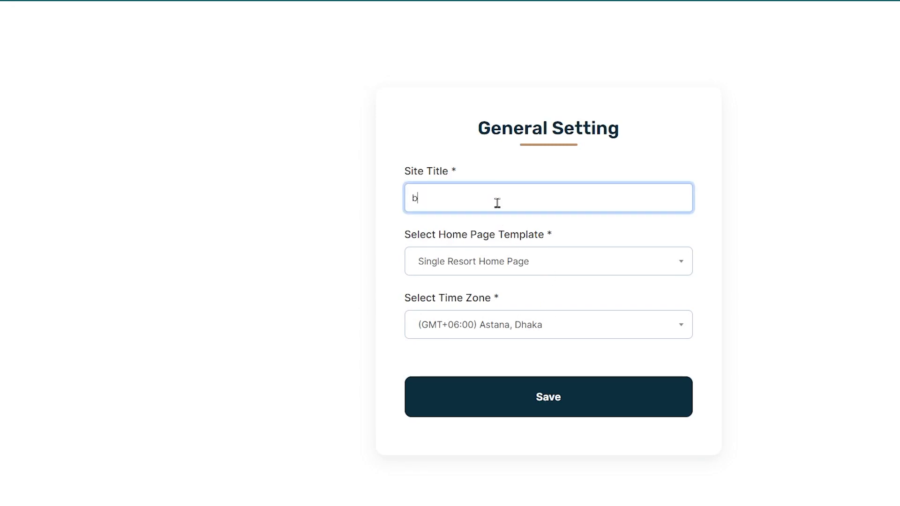
type("ookingsystem ap")
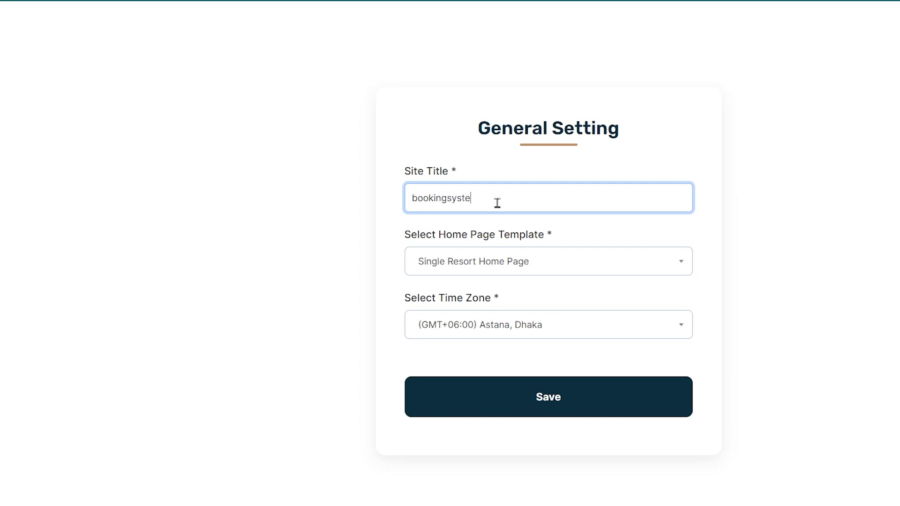
key("BackSpace")
key("BackSpace")
key("BackSpace")
Choose Multiple Resort Home Page as the home page template and save the general settings
left_click(549, 261)
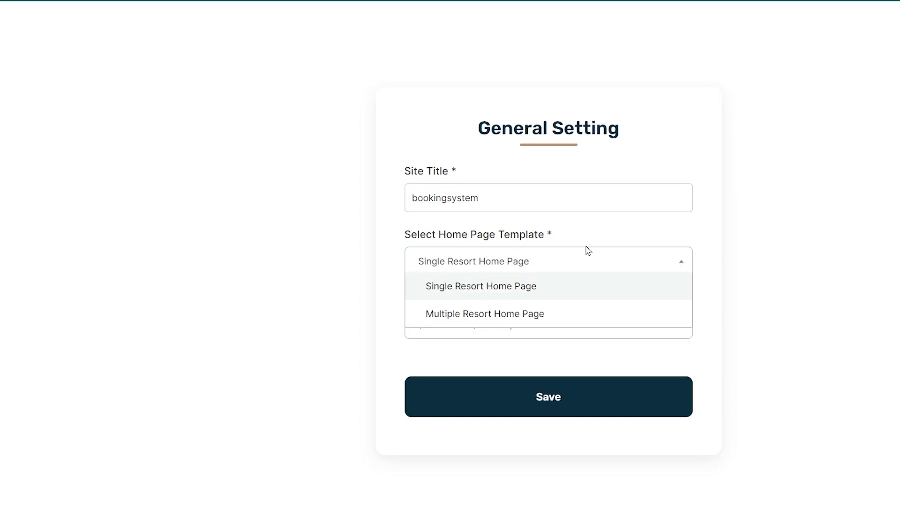
left_click(517, 324)
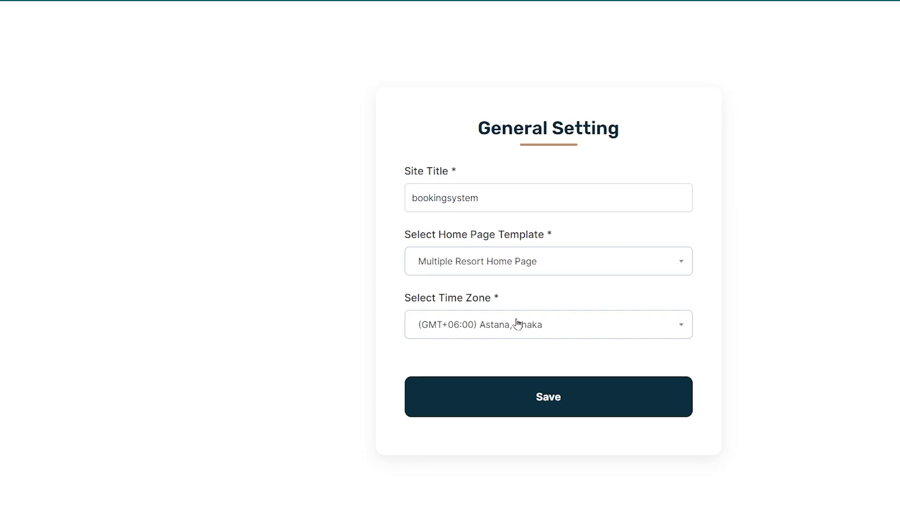
left_click(565, 407)
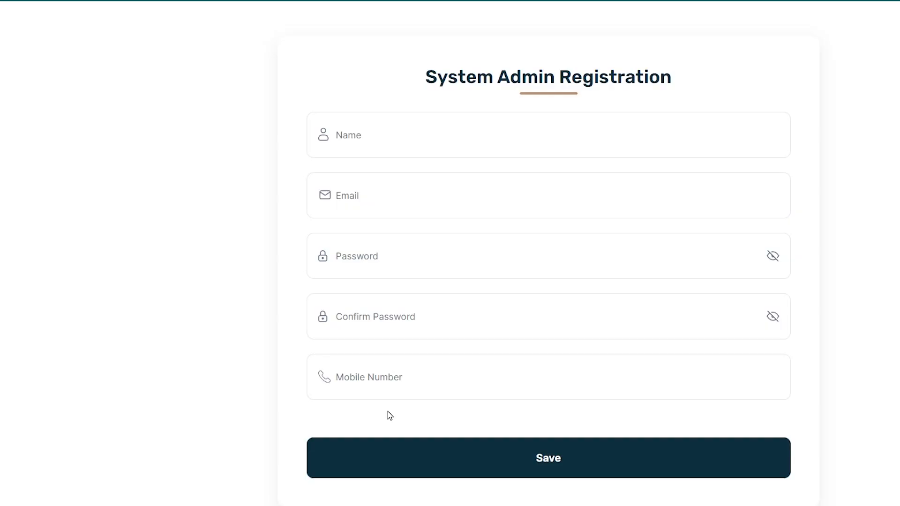
Enter the system administrator's name and e-mail address in the admin registration form
left_click(421, 139)
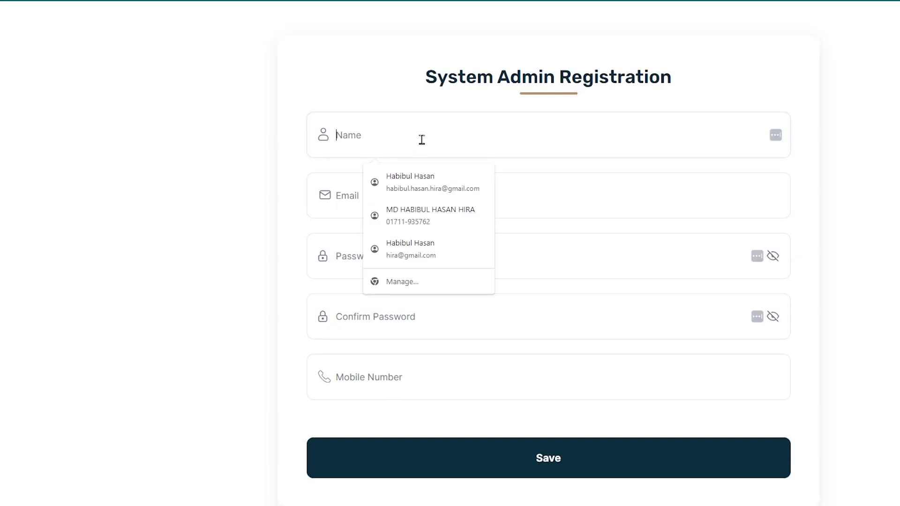
left_click(422, 140)
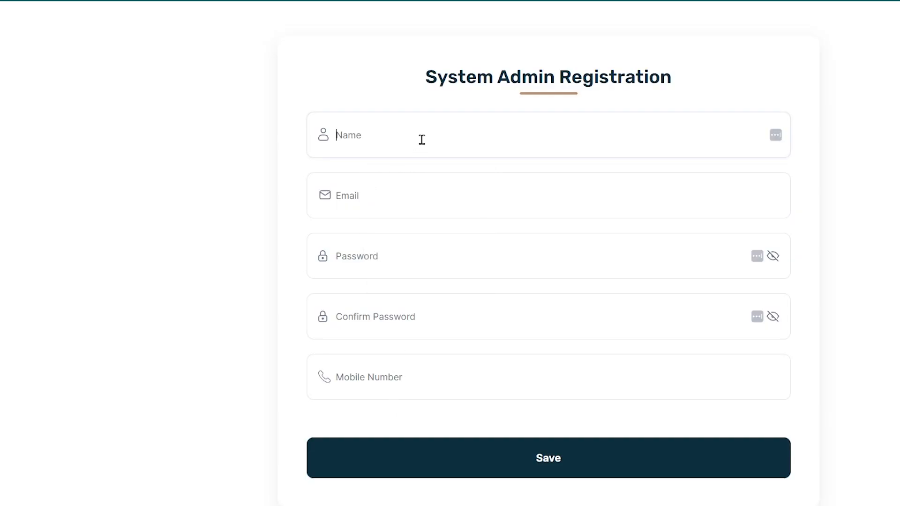
type("rabbi@")
key("BackSpace")
left_click(420, 197)
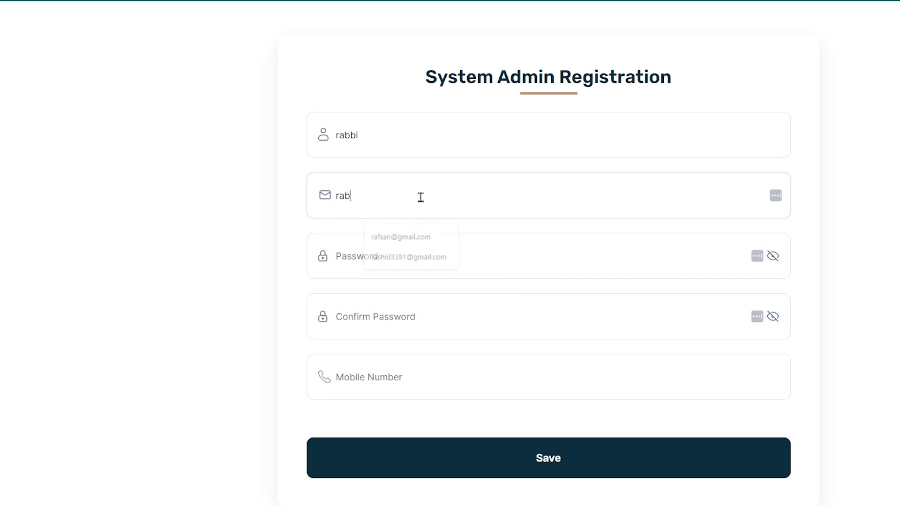
Enter the administrator's password and repeat it in the password confirmation field
left_click(446, 253)
type("1")
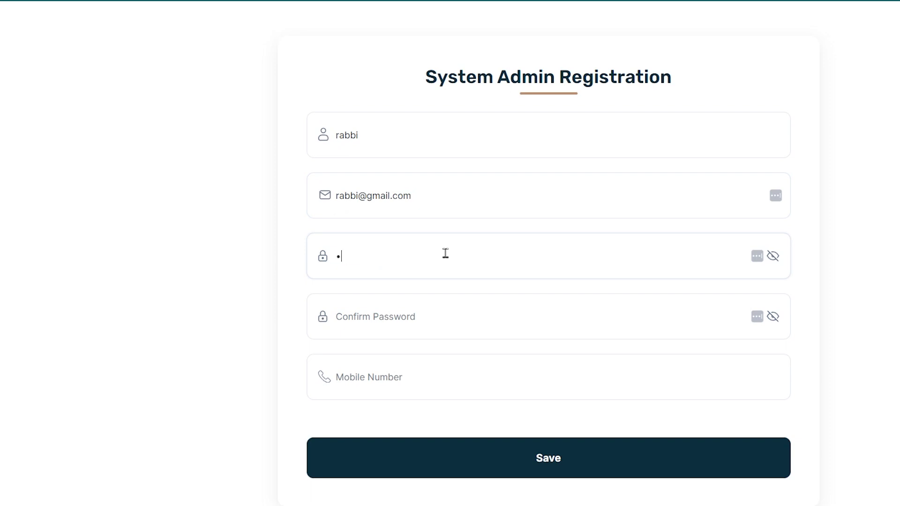
key("BackSpace")
key("BackSpace")
key("BackSpace")
key("BackSpace")
key("BackSpace")
type("123")
key("ctrl+a")
key("BackSpace")
type("12")
key("ctrl+a")
key("BackSpace")
type("12")
left_click(423, 312)
type("12")
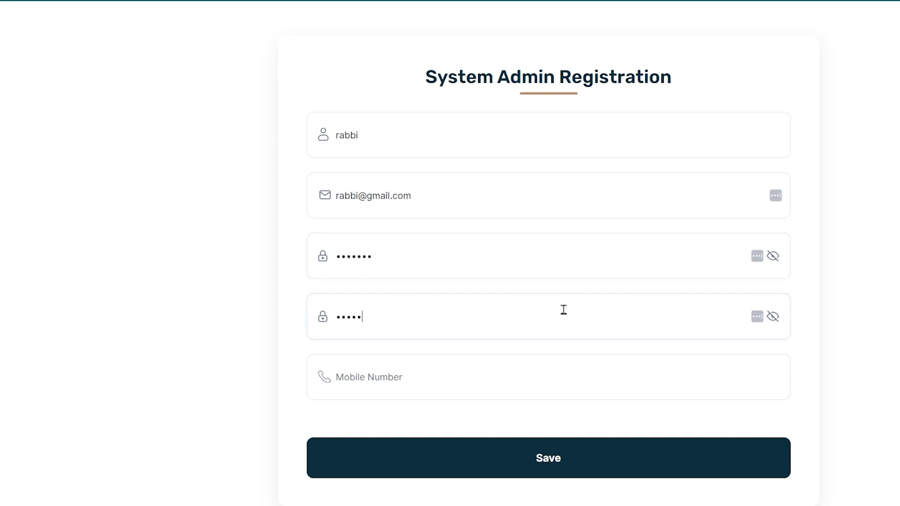
Enter the administrator's mobile number and save the system admin registration
left_click(440, 378)
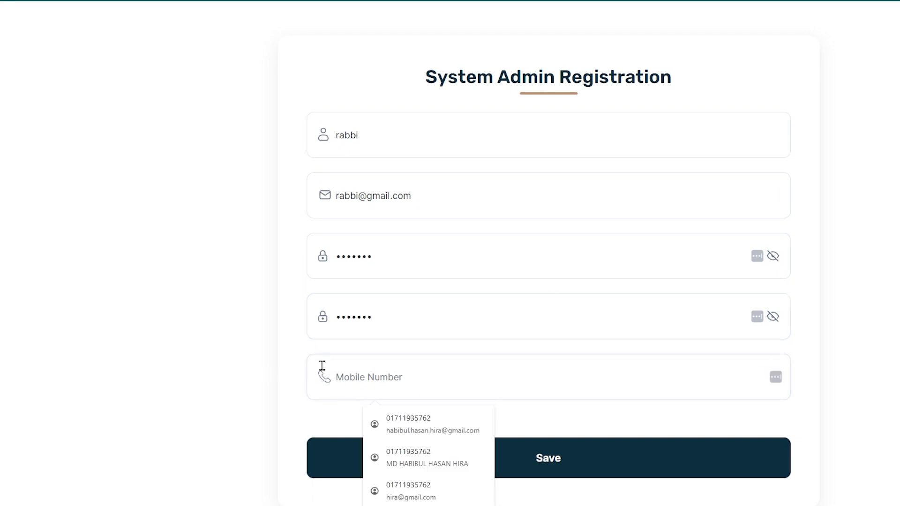
key("BackSpace")
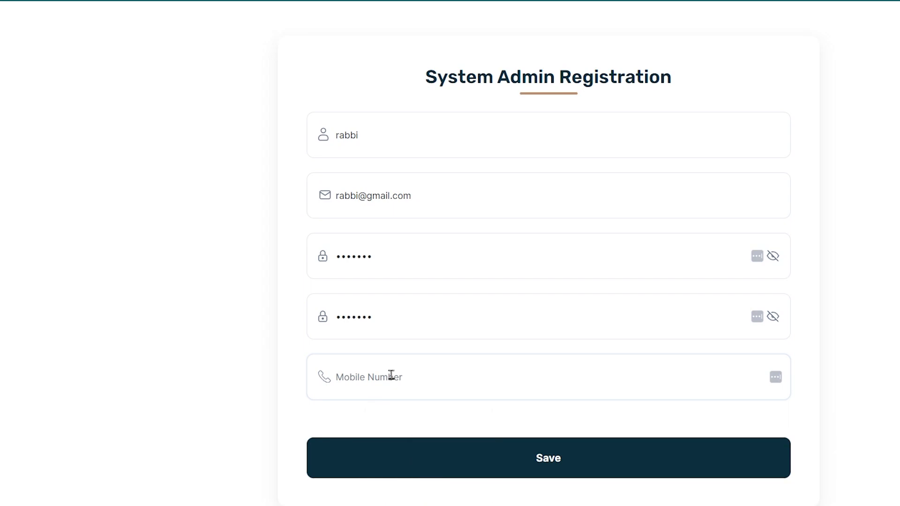
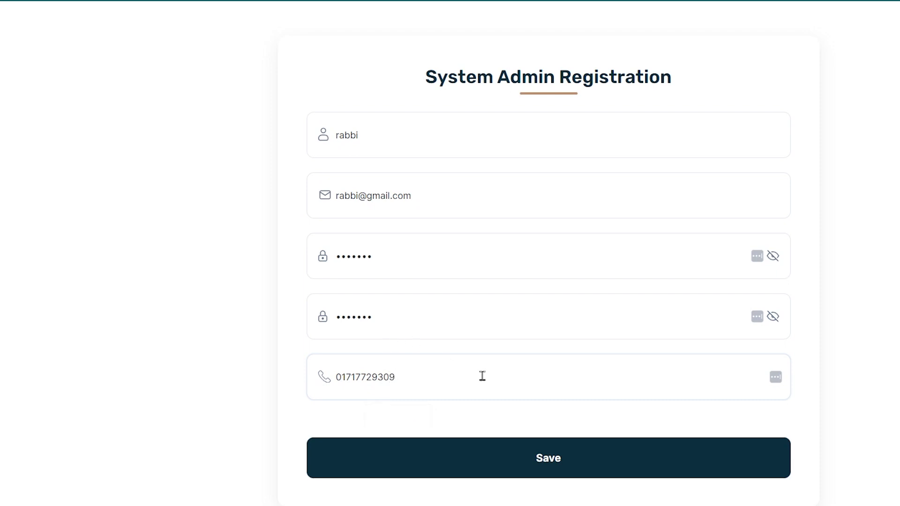
left_click(543, 460)
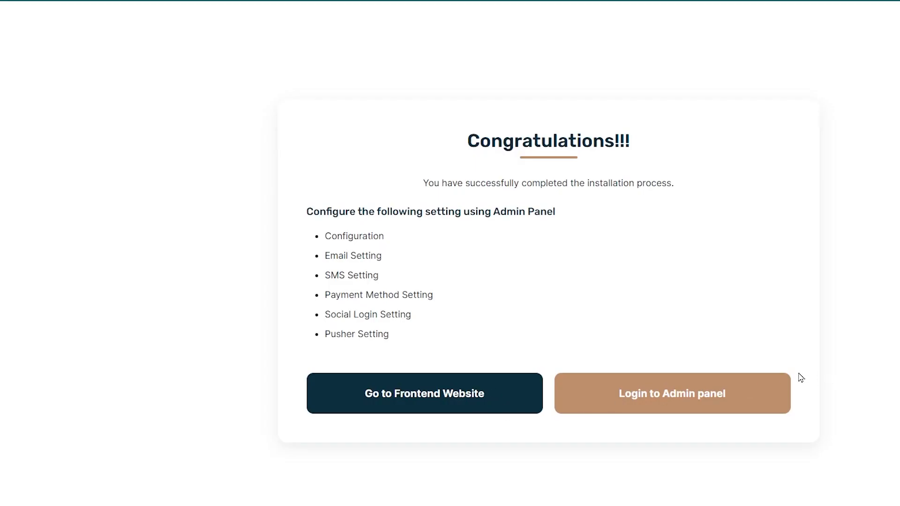
Go to the admin panel's login page and fill in the administrator's e-mail
triple_click(676, 294)
left_click(678, 393)
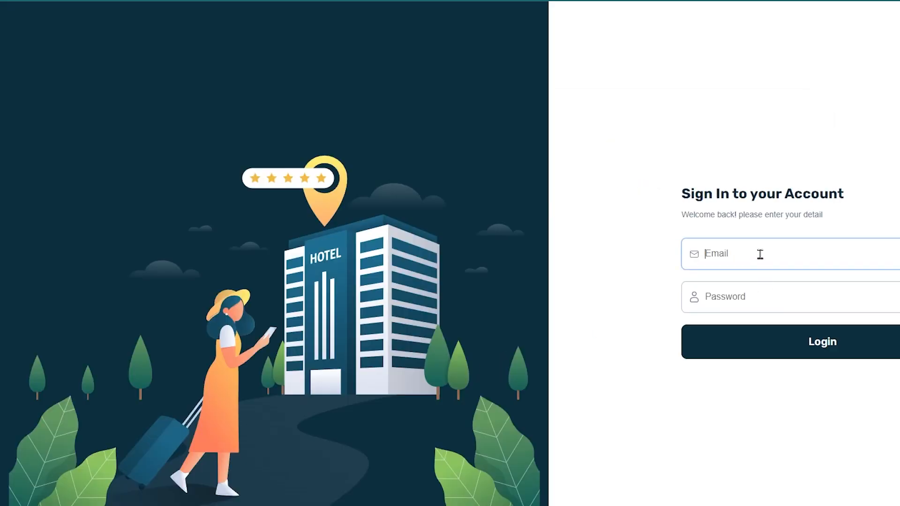
left_click(760, 254)
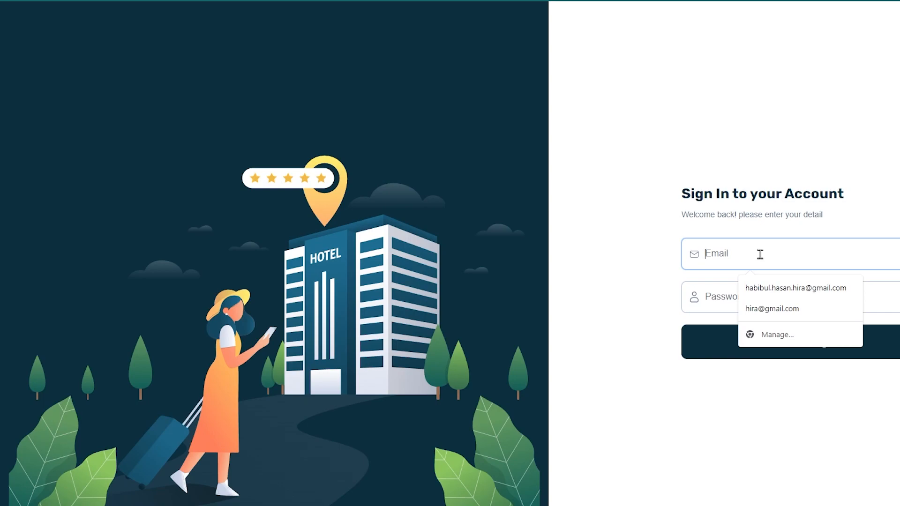
type("ra")
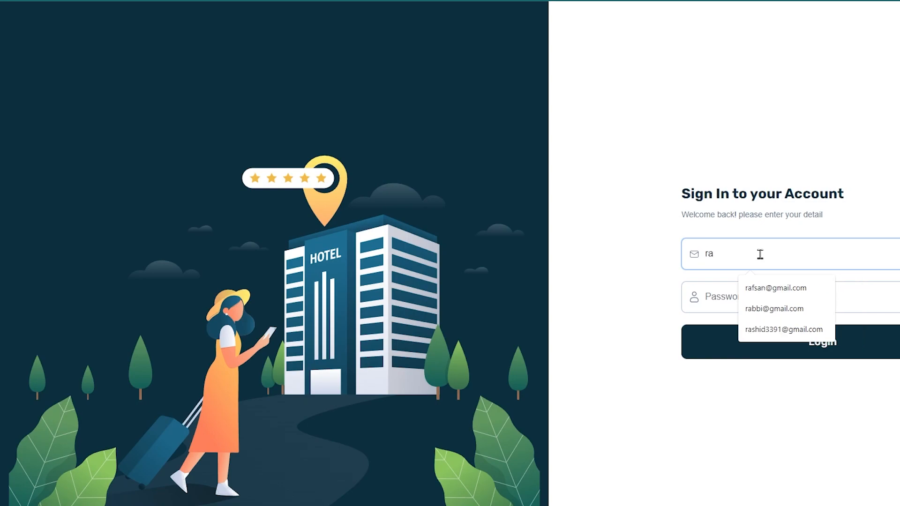
key("Down")
key("Down")
key("Return")
Enter the administrator's password and log in to the admin panel
left_click(802, 290)
type("12")
key("BackSpace")
key("BackSpace")
key("BackSpace")
key("BackSpace")
key("BackSpace")
type("12")
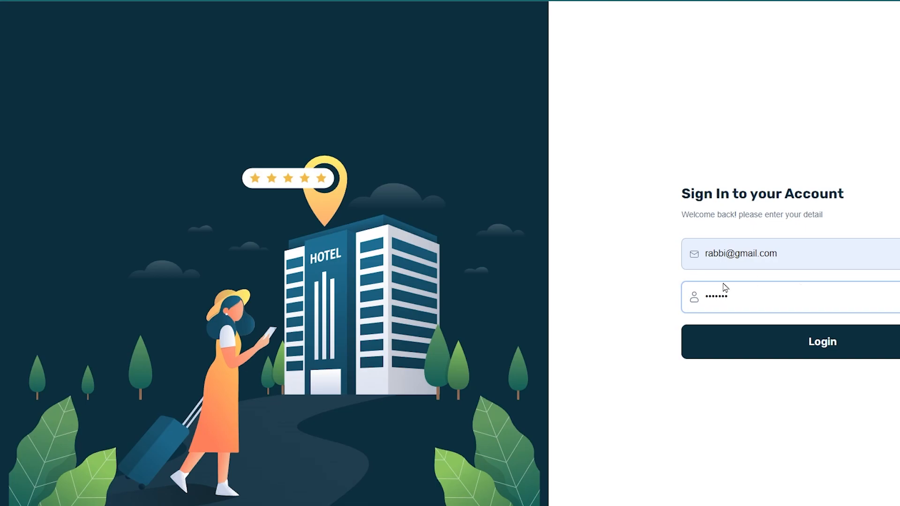
left_click(793, 347)
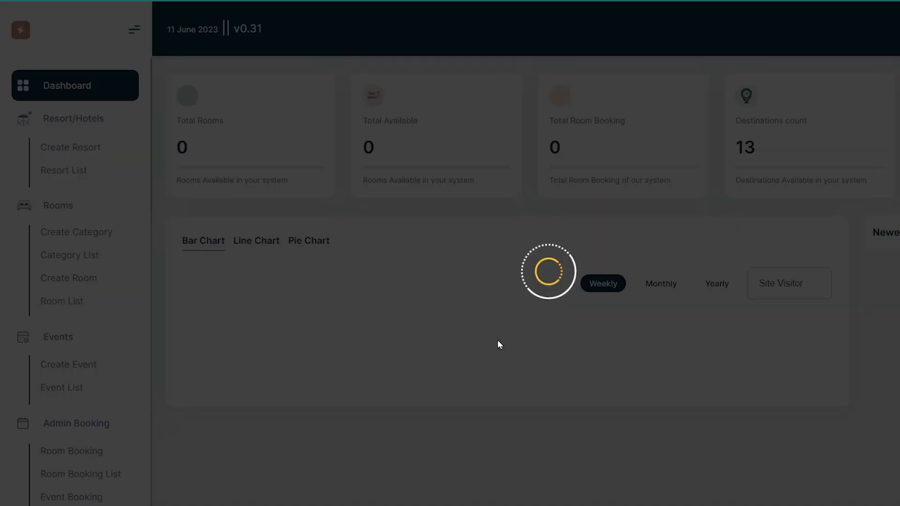
Look over the admin dashboard and expand the Admin Booking section
scroll(388, 350, "down", 2)
scroll(190, 365, "up", 2)
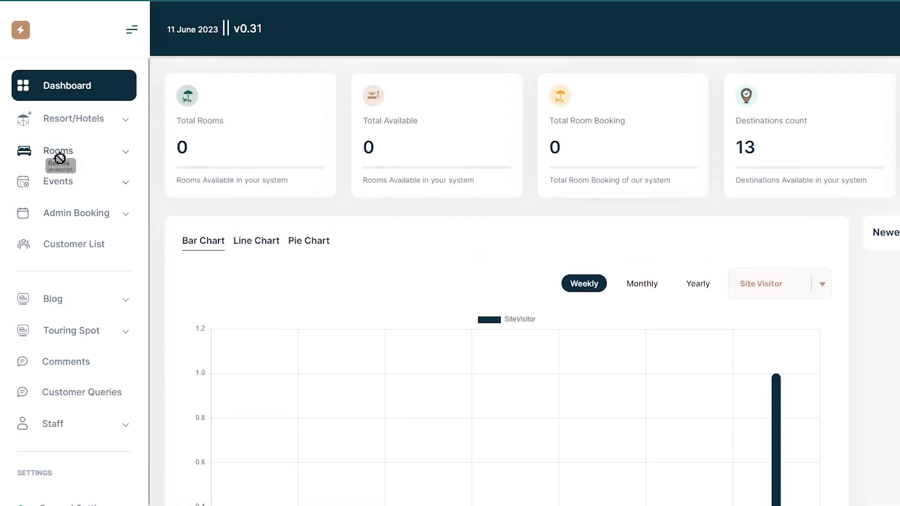
left_click(57, 212)
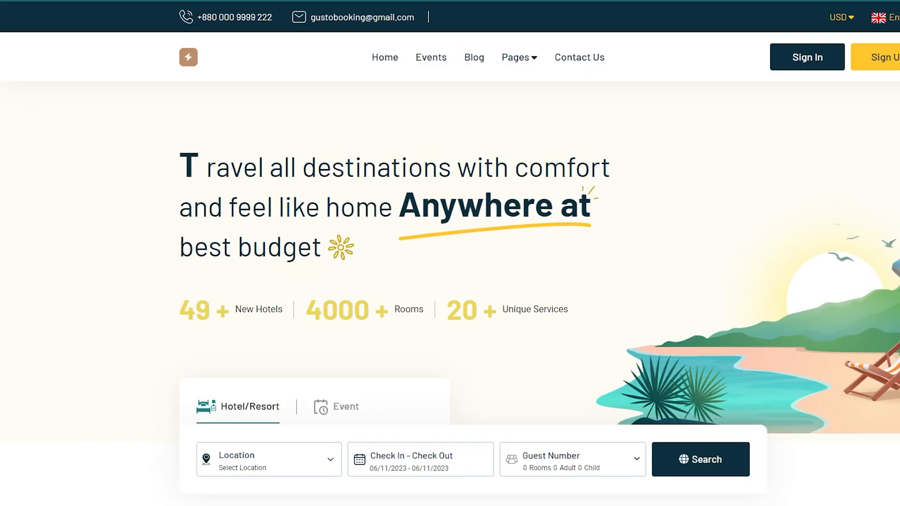
Examine the sections of the frontend website's home page, from hero to footer, and open its Resort List page
scroll(507, 227, "down", 15)
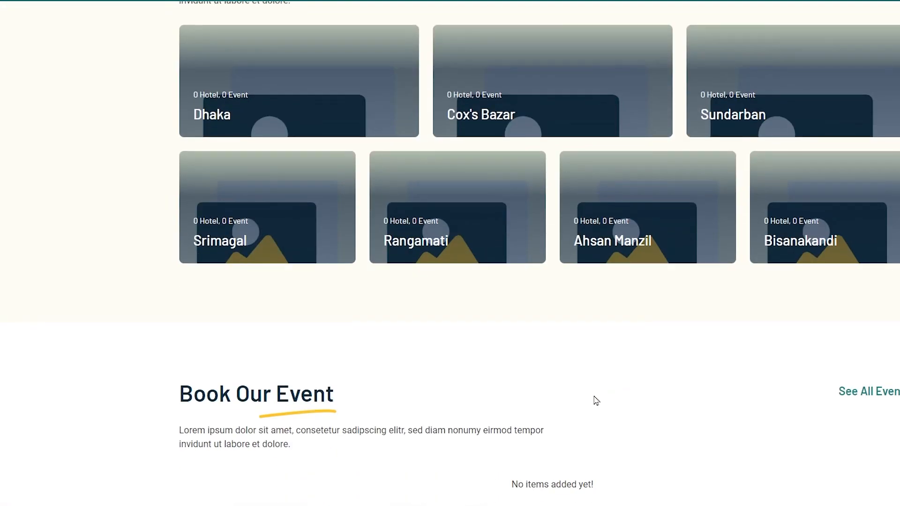
scroll(585, 400, "down", 20)
scroll(569, 415, "up", 12)
scroll(568, 418, "up", 10)
scroll(567, 419, "down", 20)
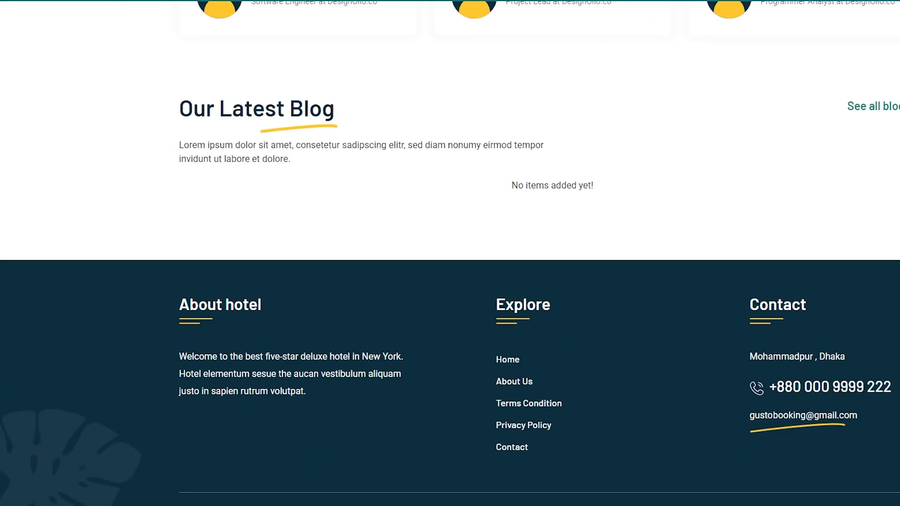
scroll(502, 229, "up", 20)
scroll(482, 237, "down", 10)
scroll(494, 267, "up", 10)
mouse_move(503, 52)
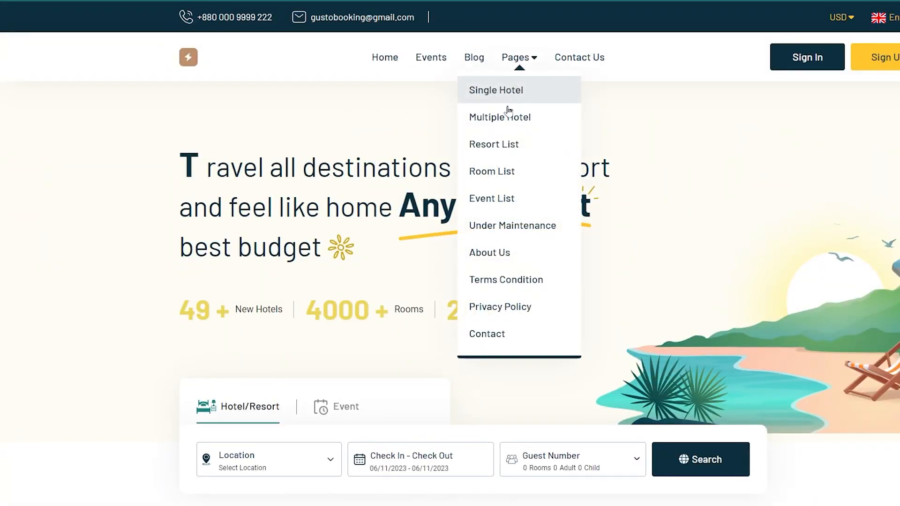
left_click(496, 153)
Switch to cPanel, search its tools for "corn job", and open the Cron Jobs page at the Add New Cron Job form
scroll(486, 187, "down", 10)
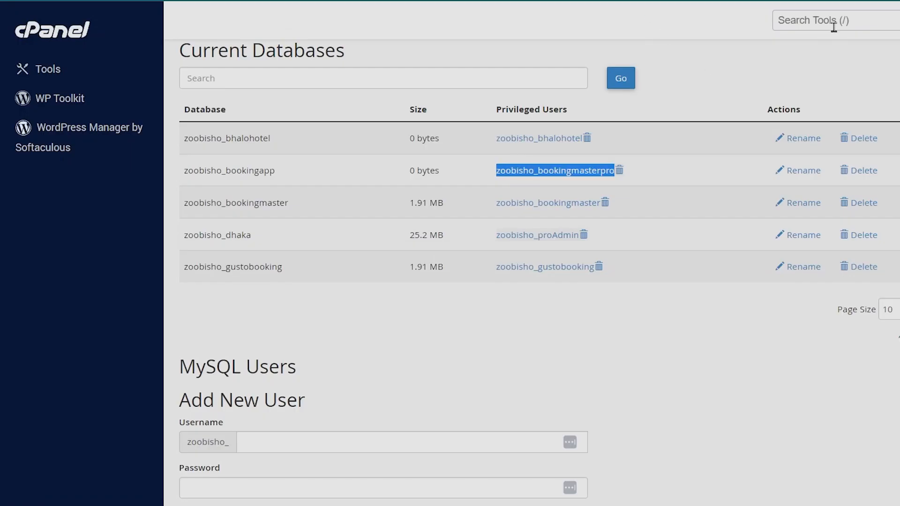
left_click(834, 26)
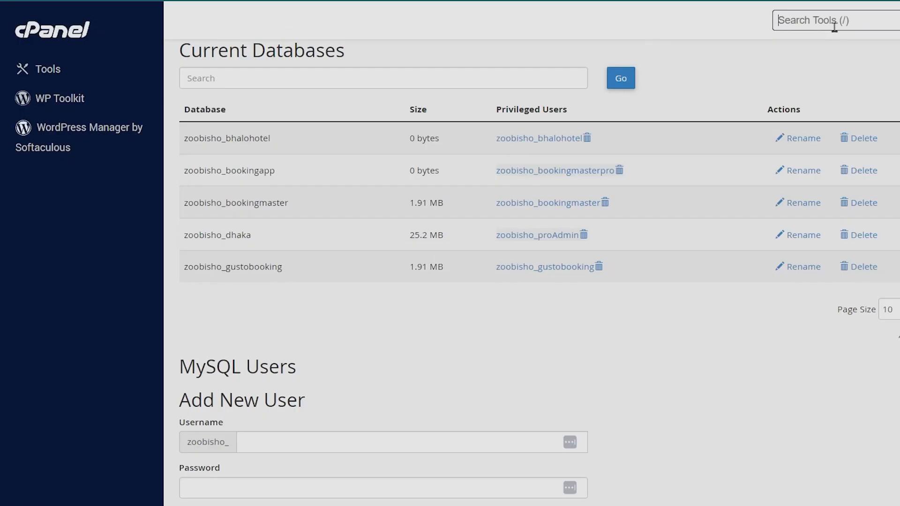
type("corn")
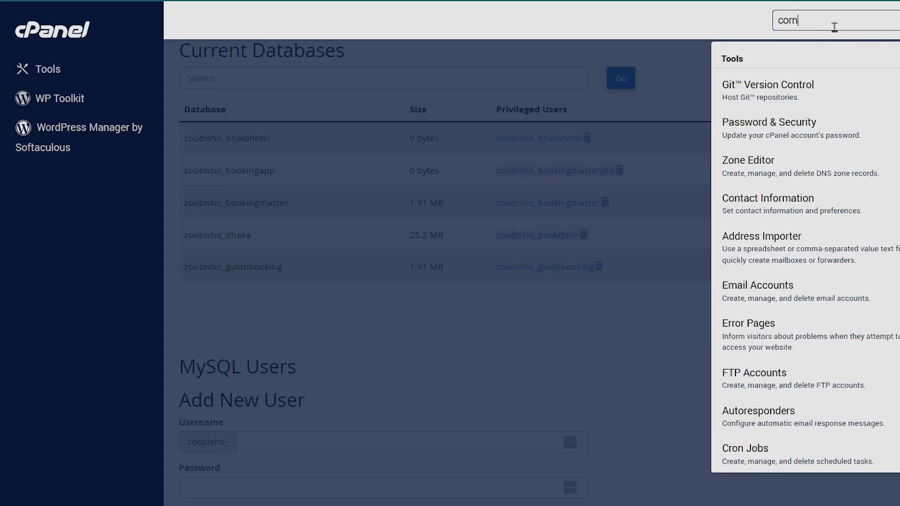
type(" jobs")
key("BackSpace")
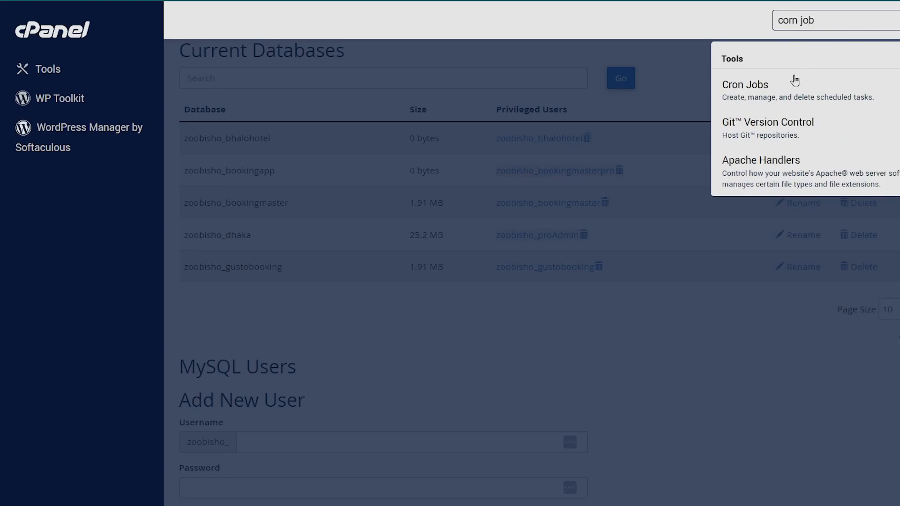
left_click(785, 95)
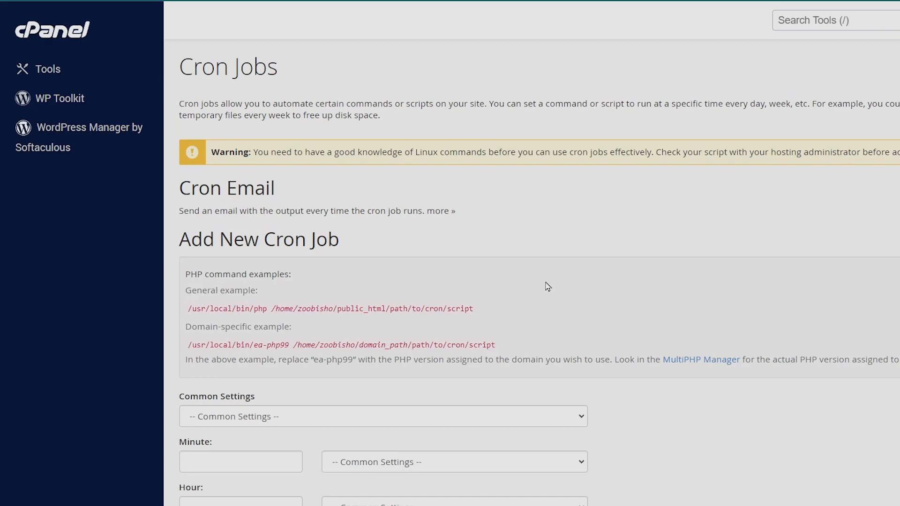
scroll(554, 287, "down", 2)
scroll(496, 220, "down", 2)
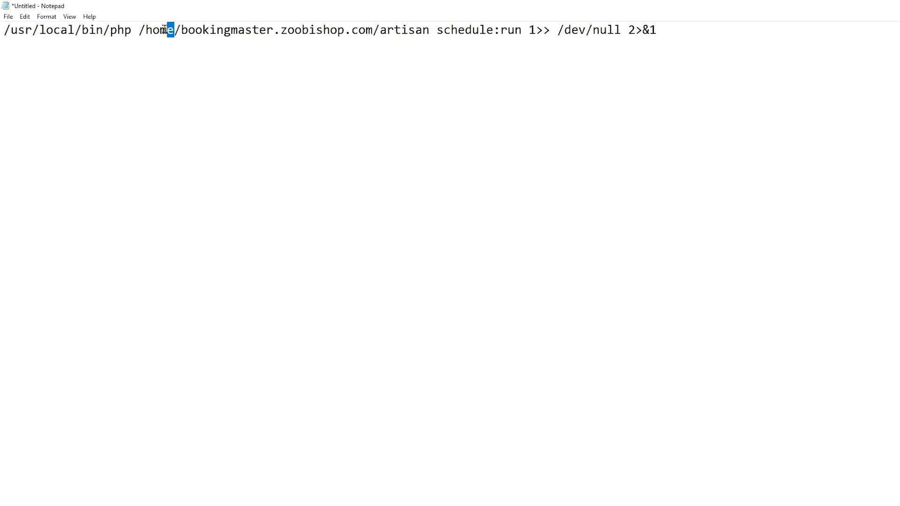
In Notepad, complete the cron command's path as /home/zoobisho/bookingmaster.zoobishop.com/artisan and copy the whole command
left_click_drag(173, 30, 137, 30)
type("/home/zoobisho")
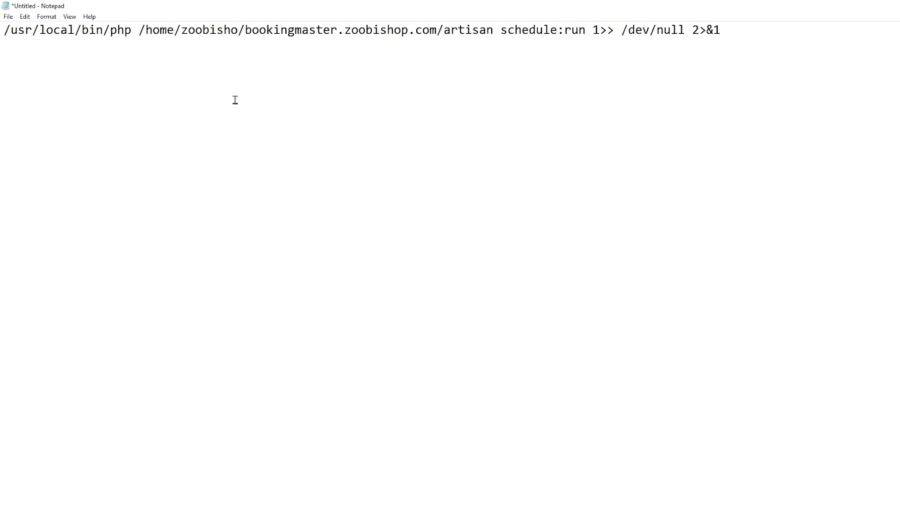
double_click(195, 33)
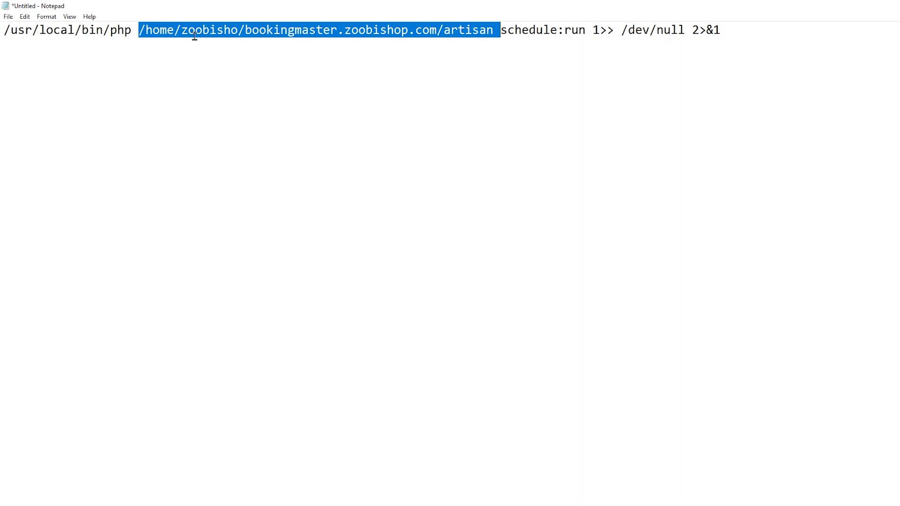
key("ctrl+a")
key("ctrl+c")
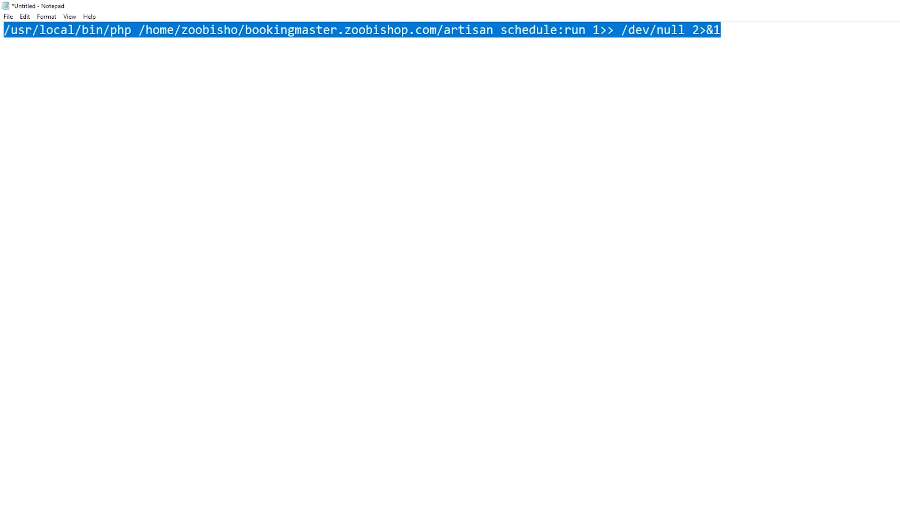
left_click(898, 5)
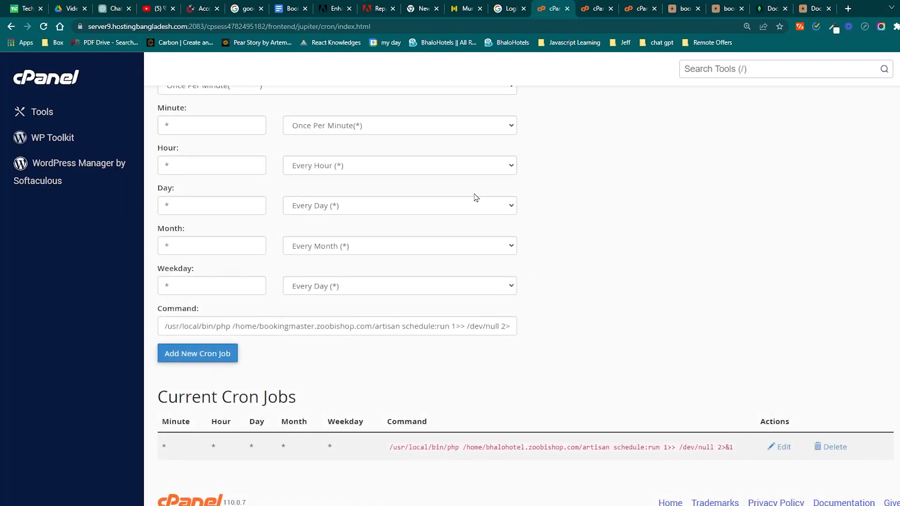
Replace the cron job's command with "/usr/local/bin/php /home/zoobisho/bookingmaster.zoobishop.com/artisan schedule:run 1>> /dev/null 2>&1", check its home path against the general example, and add the job
left_click(341, 324)
key("ctrl+a")
key("ctrl+v")
left_click(357, 366)
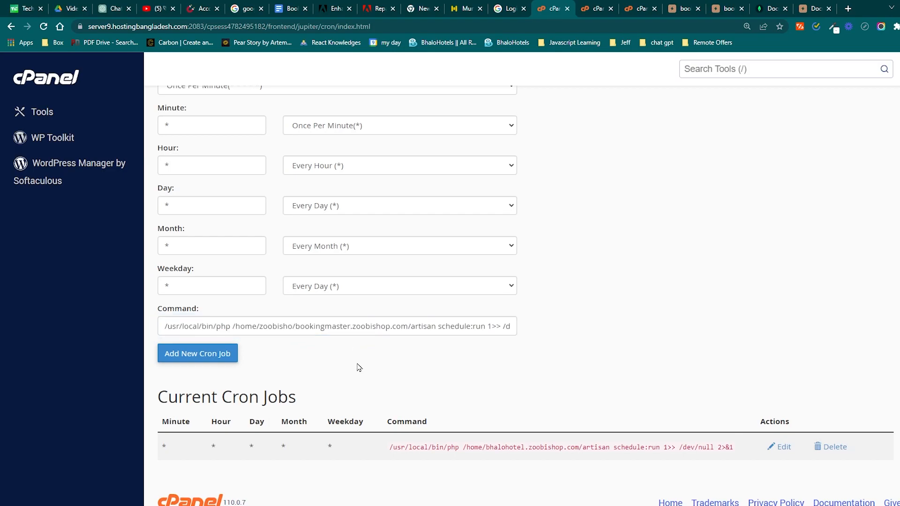
scroll(357, 365, "up", 5)
left_click_drag(240, 244, 294, 245)
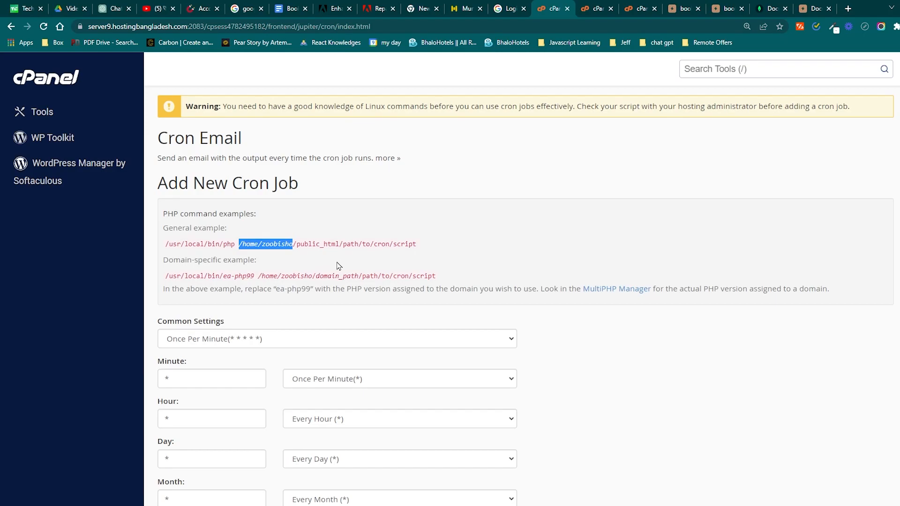
scroll(339, 265, "down", 4)
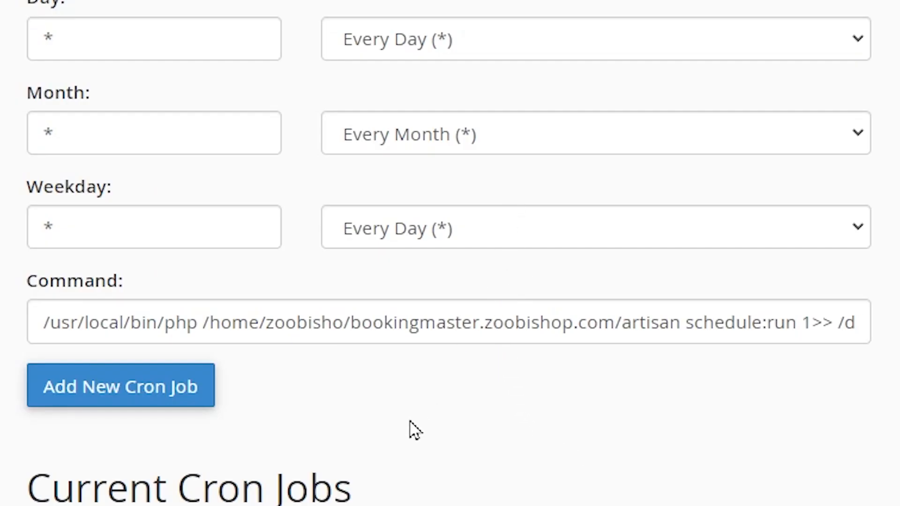
left_click(145, 403)
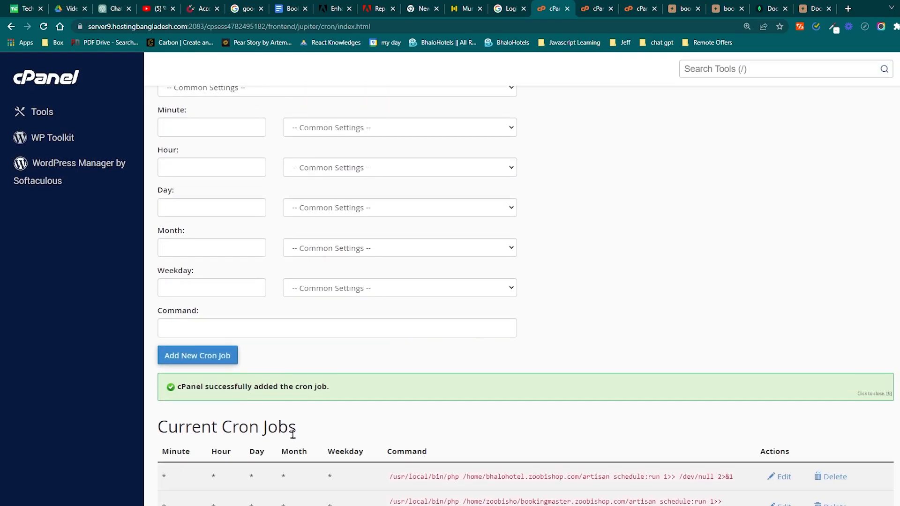
Delete the existing cron job for bhalohotel.zoobishop.com from the current cron jobs and confirm the deletion
left_click(836, 478)
scroll(591, 427, "down", 2)
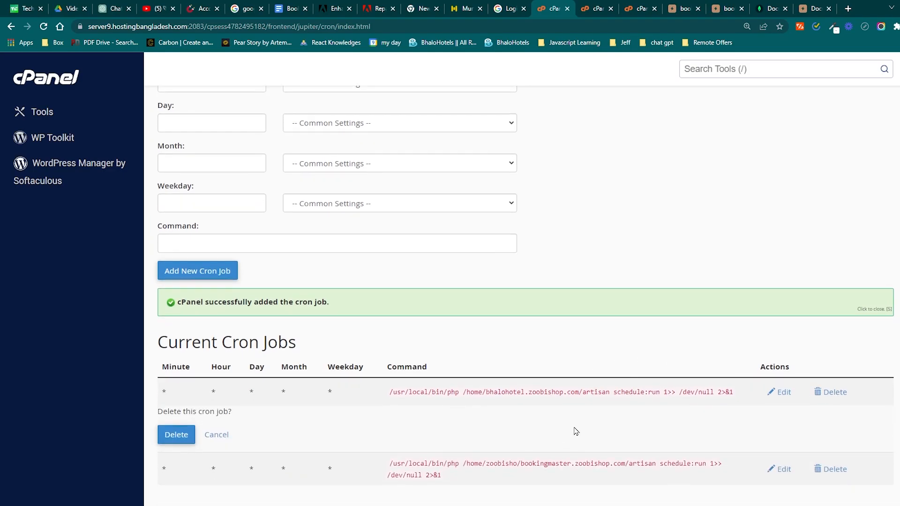
left_click(182, 434)
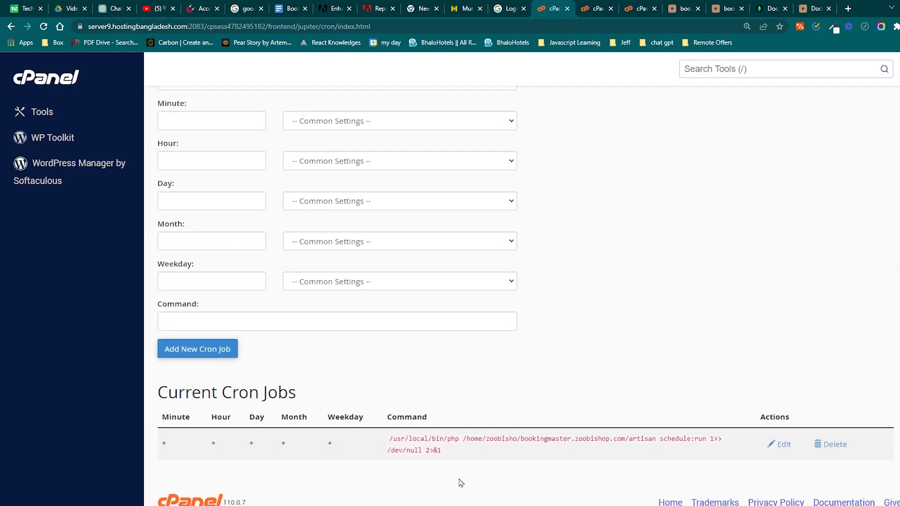
Review the bookingmaster cron job's command in the current cron jobs and compare it with the copy in Notepad
left_click_drag(499, 469, 379, 443)
left_click(702, 317)
left_click(438, 487)
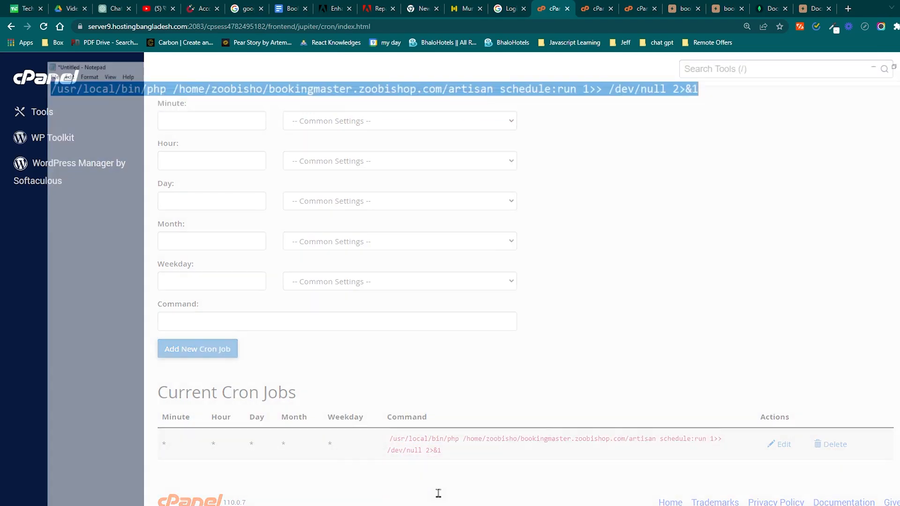
left_click(330, 110)
left_click_drag(864, 24, 3, 41)
left_click(125, 71)
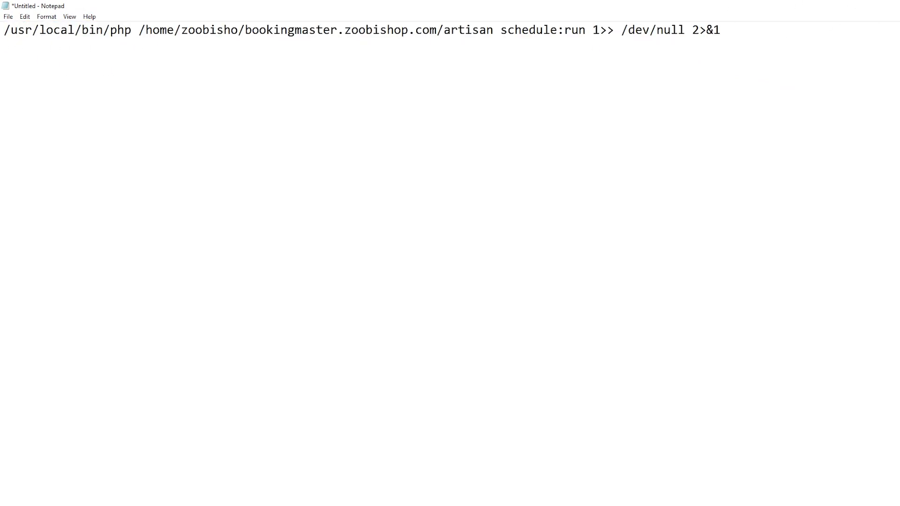